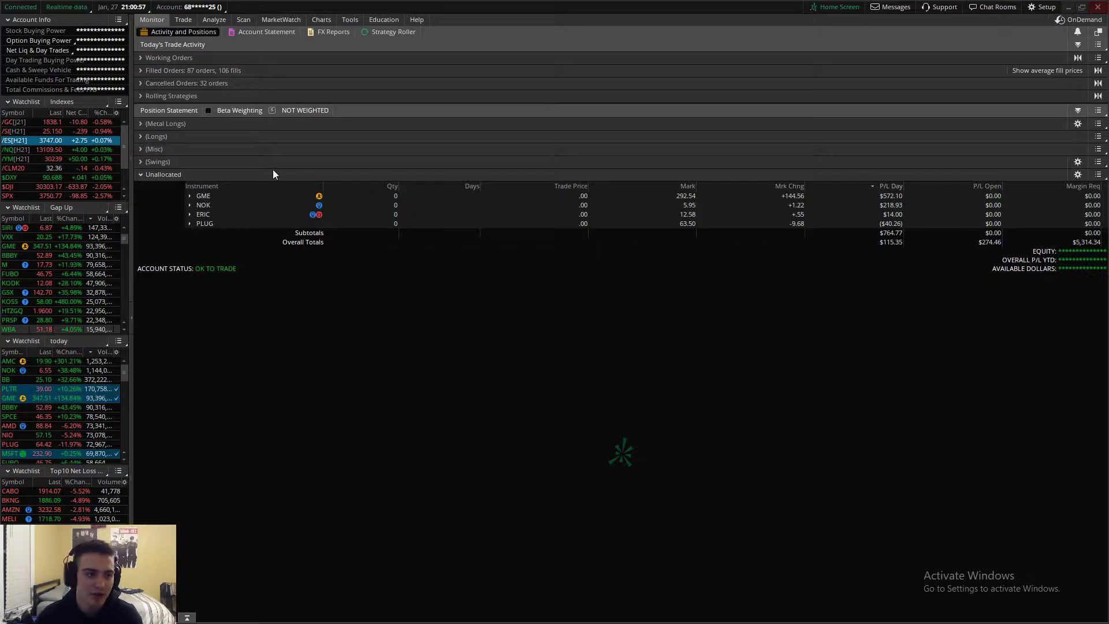
# - Load the GME charts in Active Trader and bring the day's trade markers into view with a slightly taller price pane
pyautogui.click(183, 20)
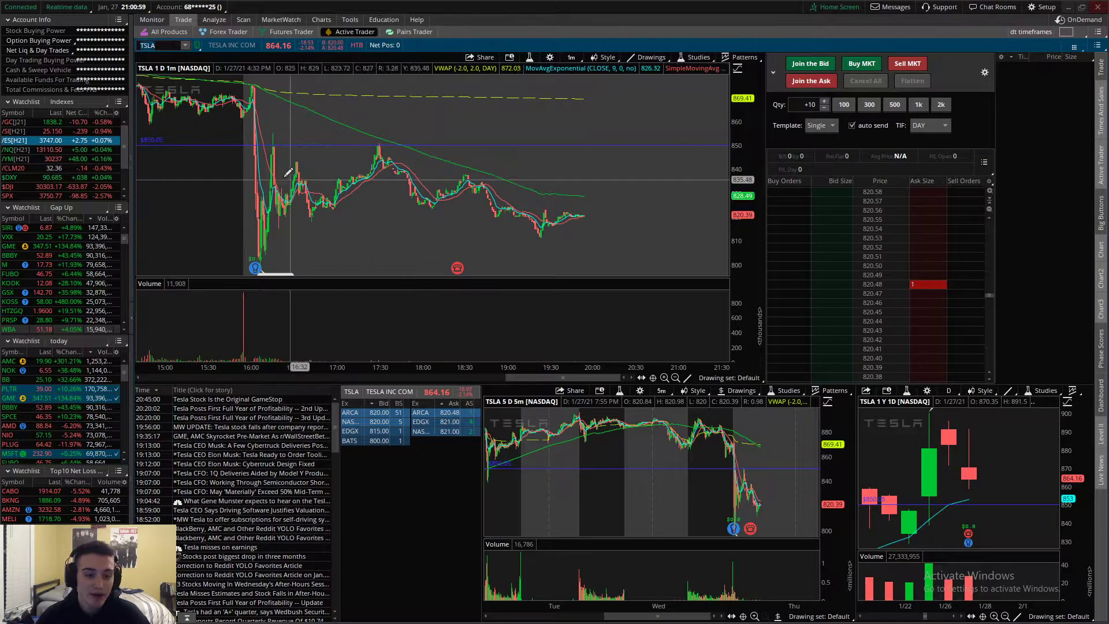
pyautogui.click(154, 45)
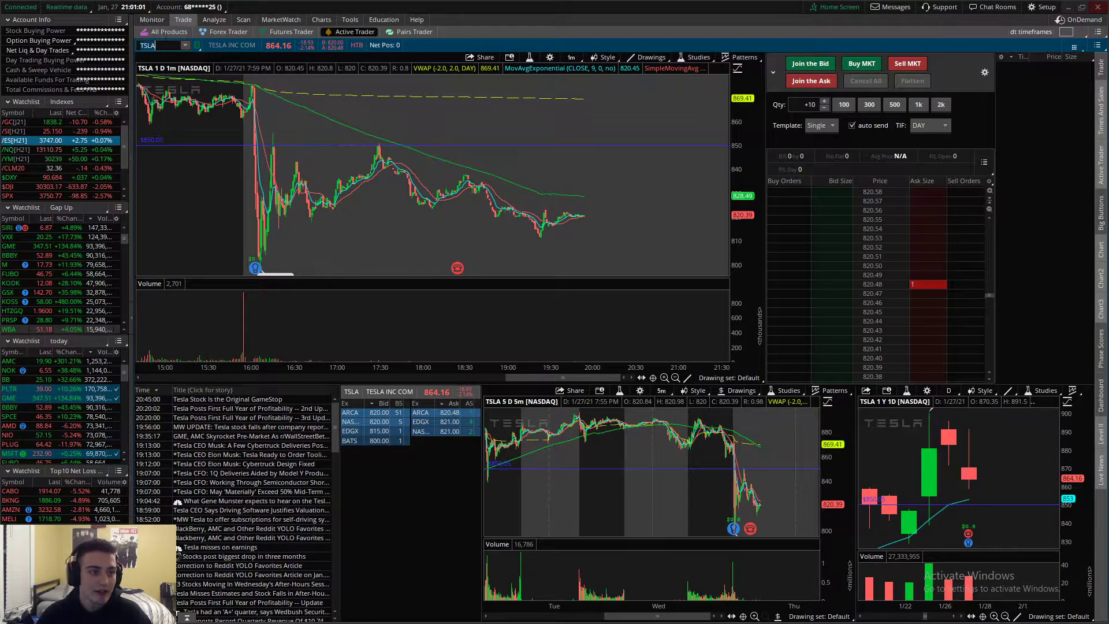
pyautogui.write('GME')
pyautogui.press('Return')
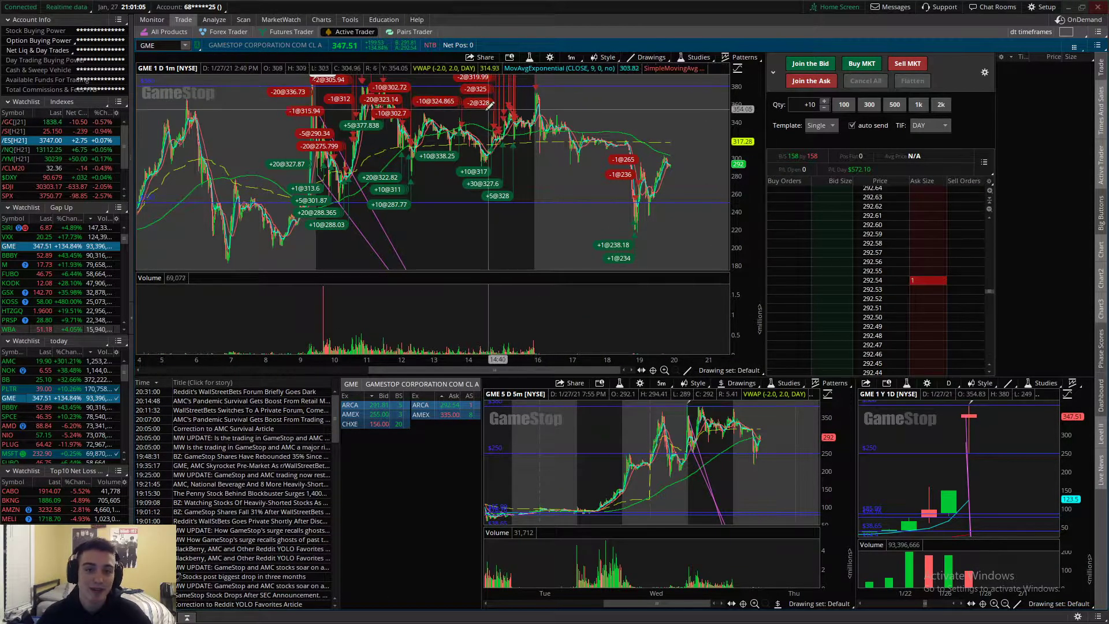
pyautogui.scroll(3, 539, 369)
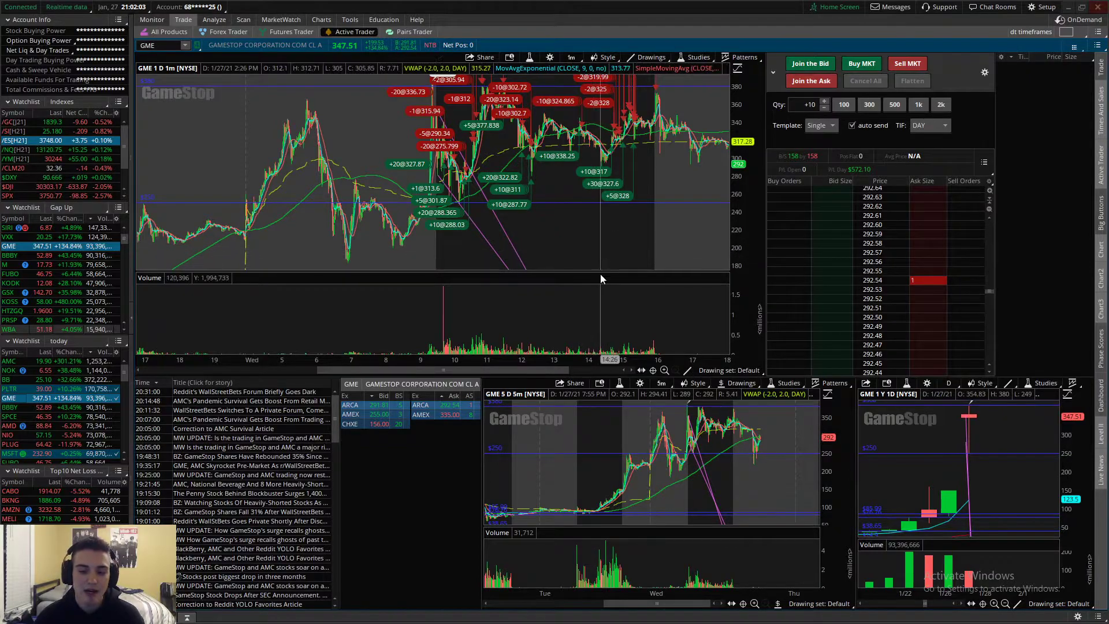
pyautogui.moveTo(601, 273); pyautogui.dragTo(601, 279)
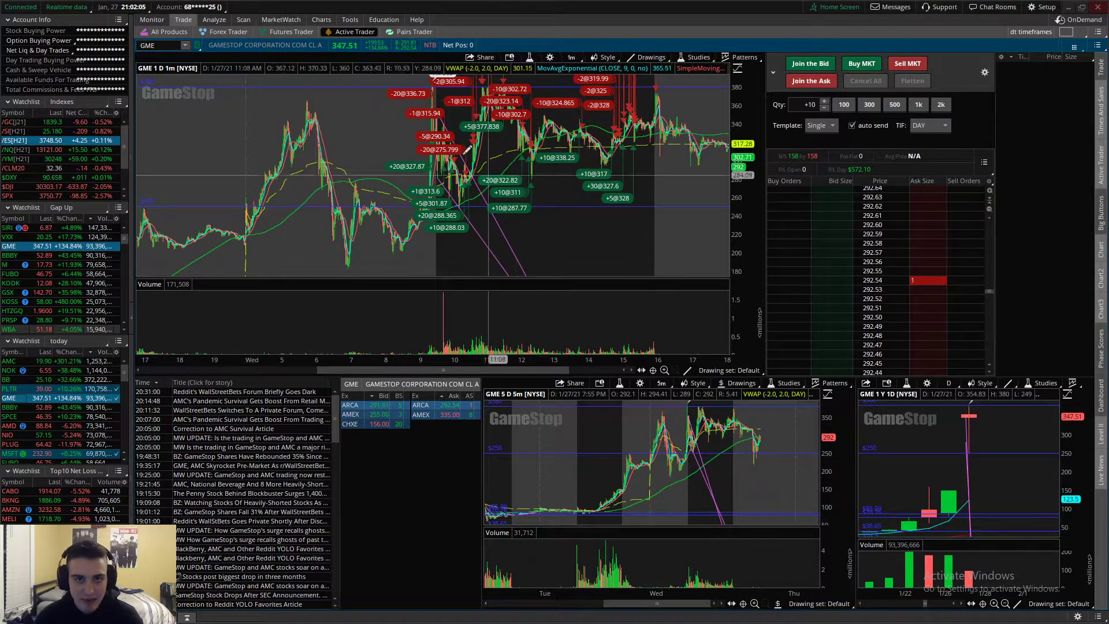
# - Load the MSFT charts and review the morning trades marked on the 1-minute chart
pyautogui.write('M')
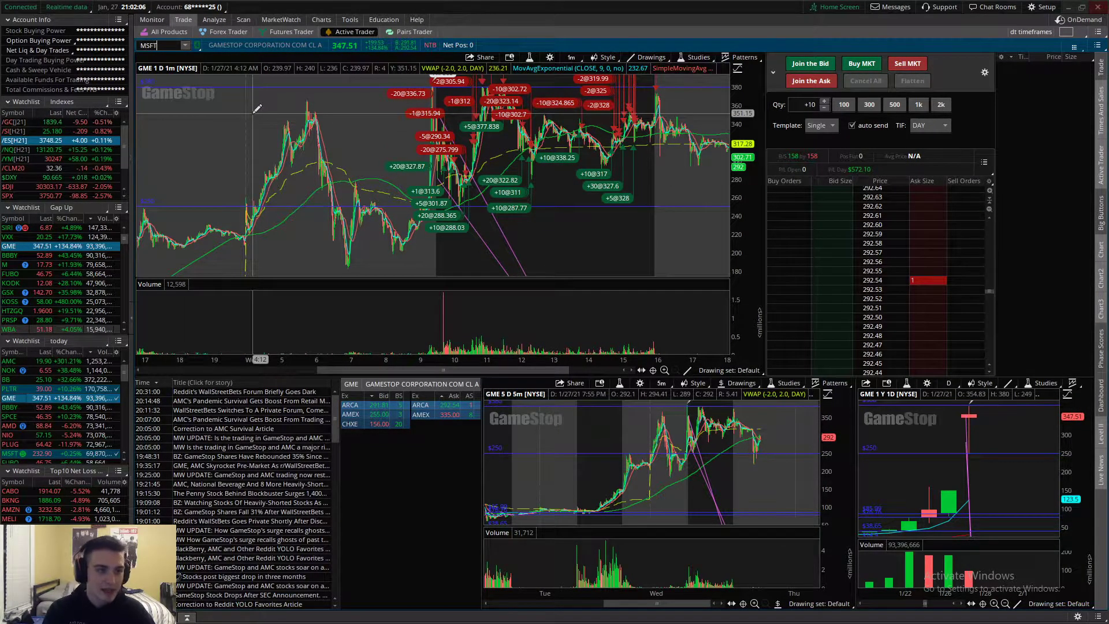
pyautogui.write('SFT')
pyautogui.press('Return')
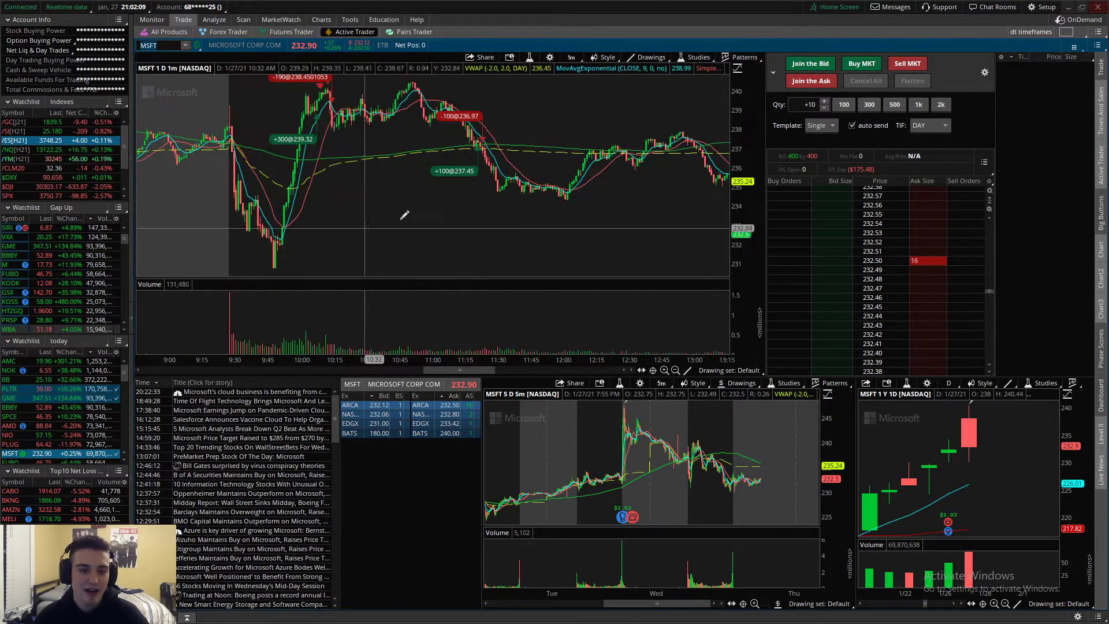
pyautogui.scroll(5, 404, 215)
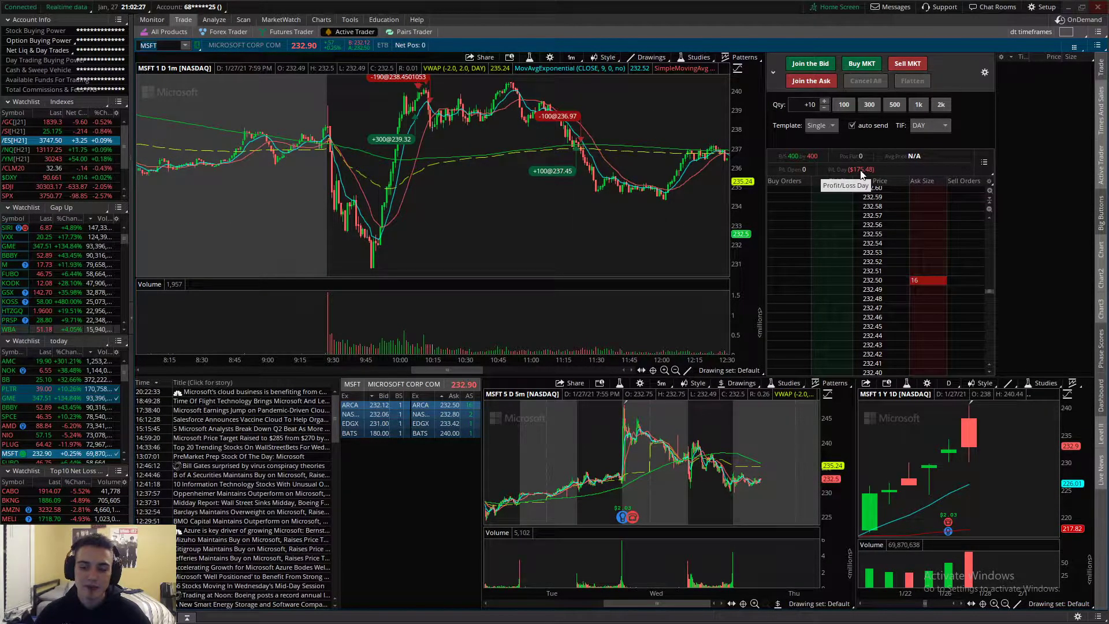
# - Check the Swings group in the position statement for the MSFT profit and loss, and collapse the group again
pyautogui.click(157, 20)
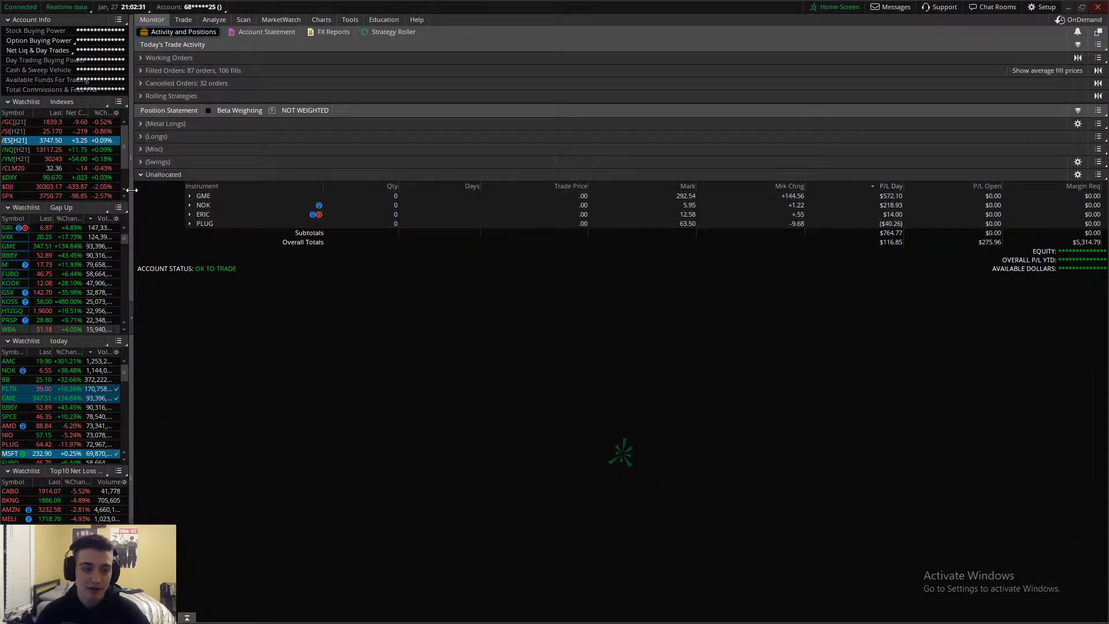
pyautogui.click(149, 163)
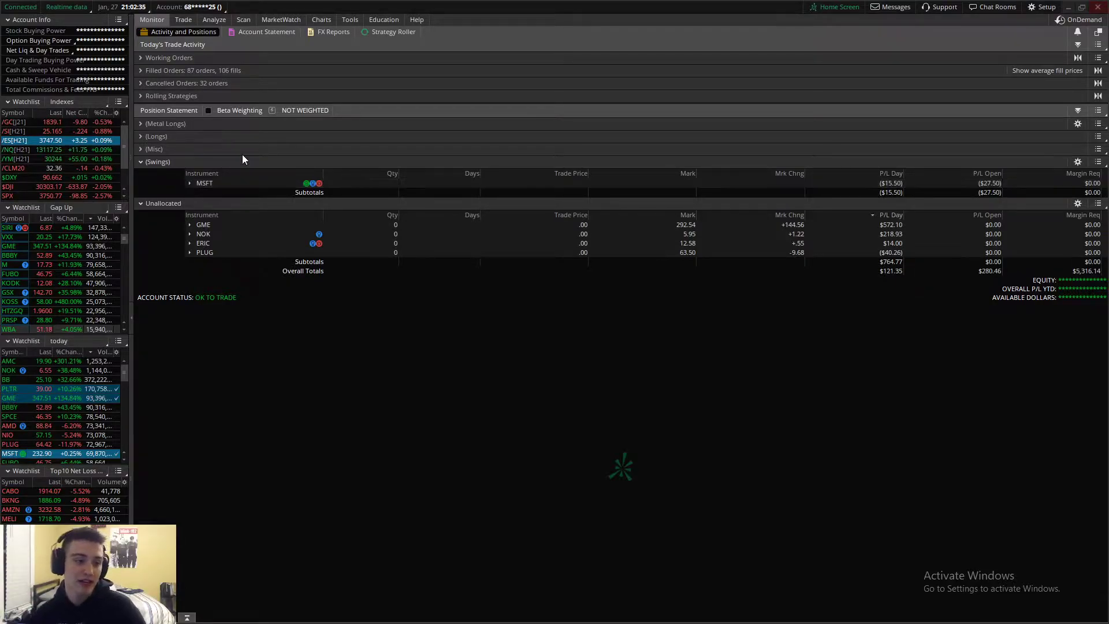
pyautogui.click(138, 162)
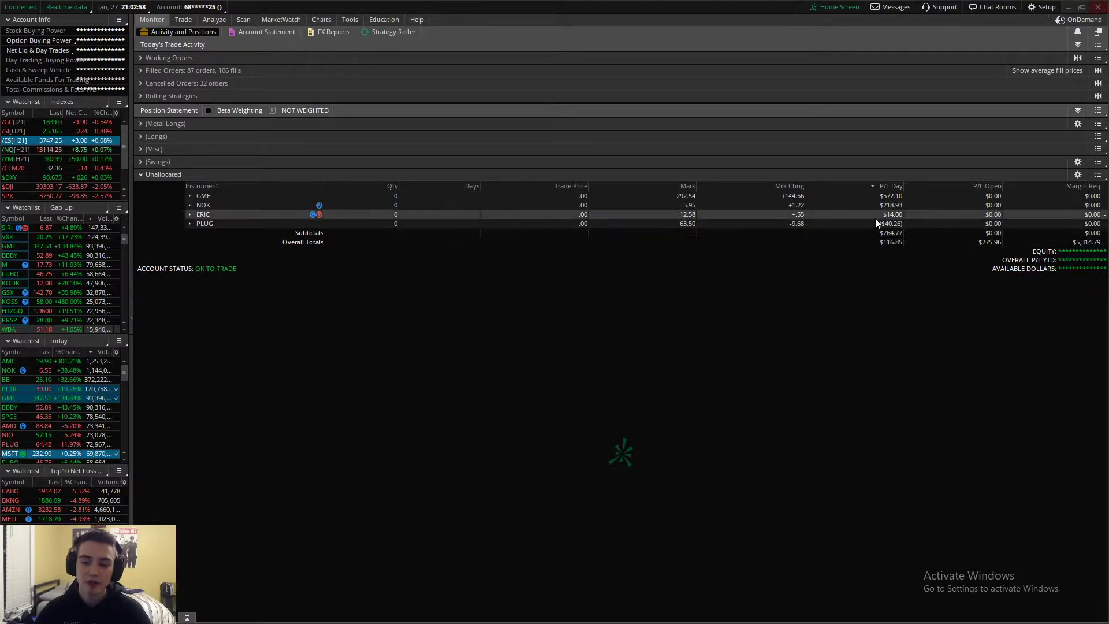
# - Return to the trading view and load the GME charts
pyautogui.click(189, 23)
pyautogui.click(191, 49)
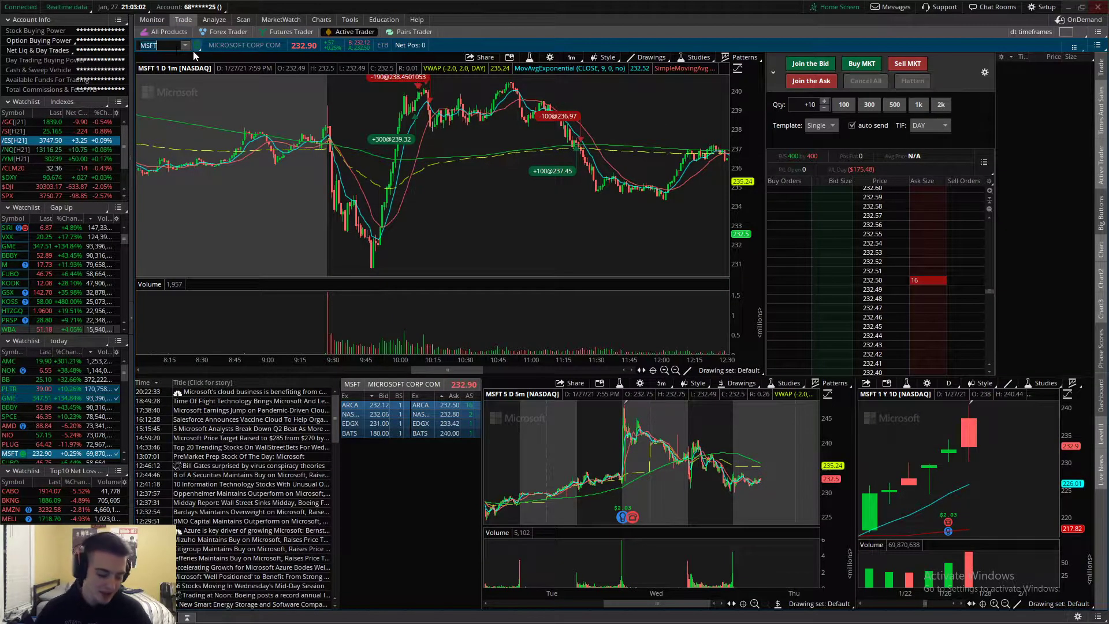
pyautogui.write('GME')
pyautogui.press('Return')
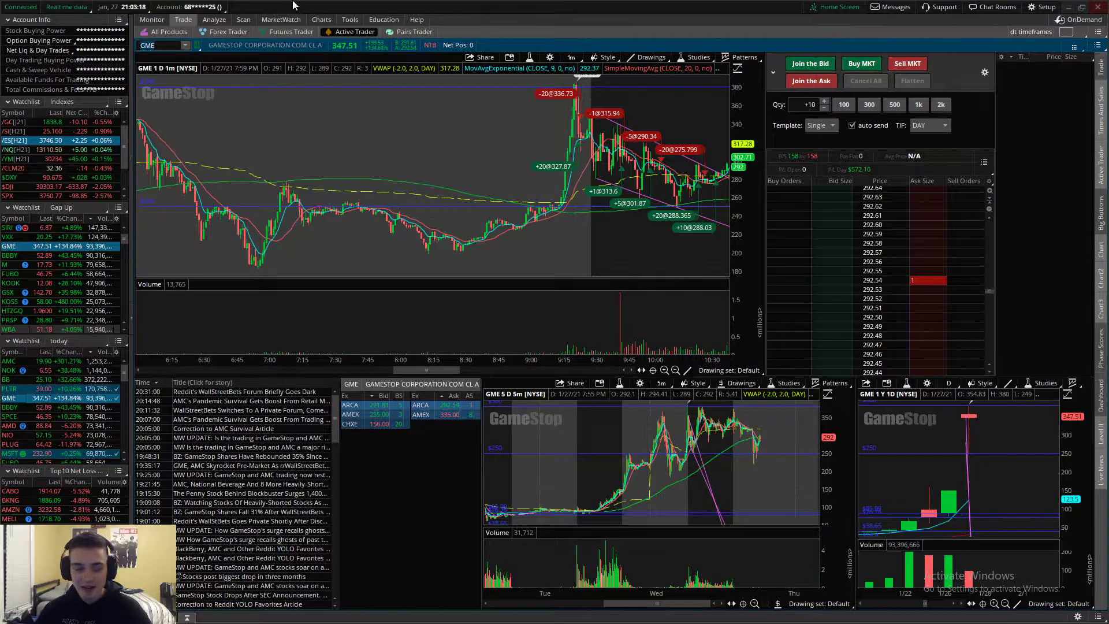
# - Check the KOSS charts and switch back to the GME charts
pyautogui.write('KOSS')
pyautogui.press('Return')
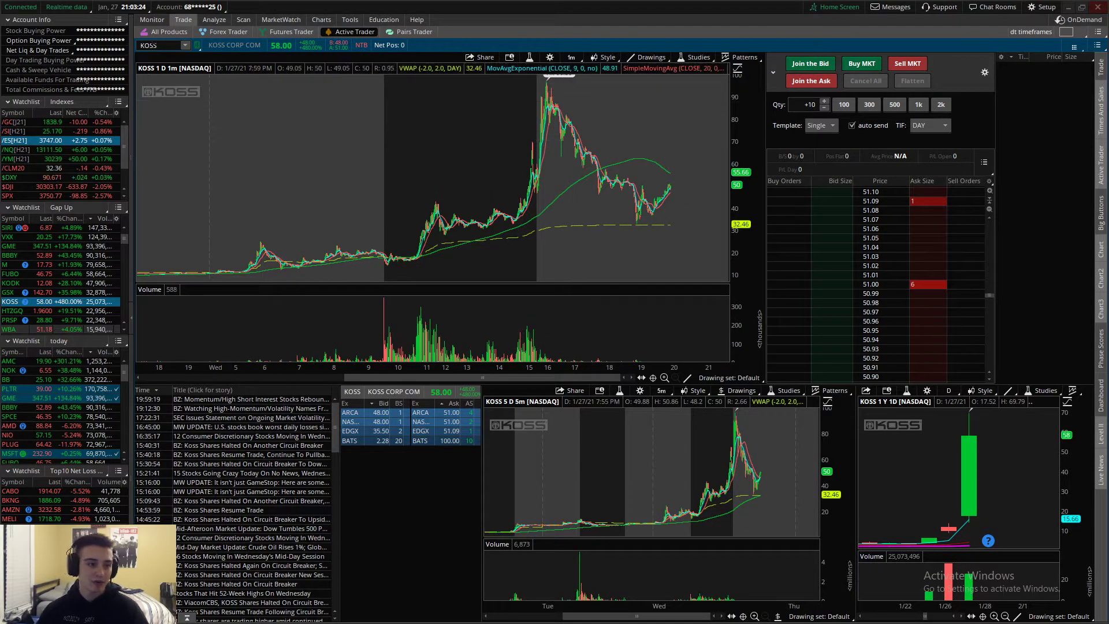
pyautogui.write('E')
pyautogui.press('Return')
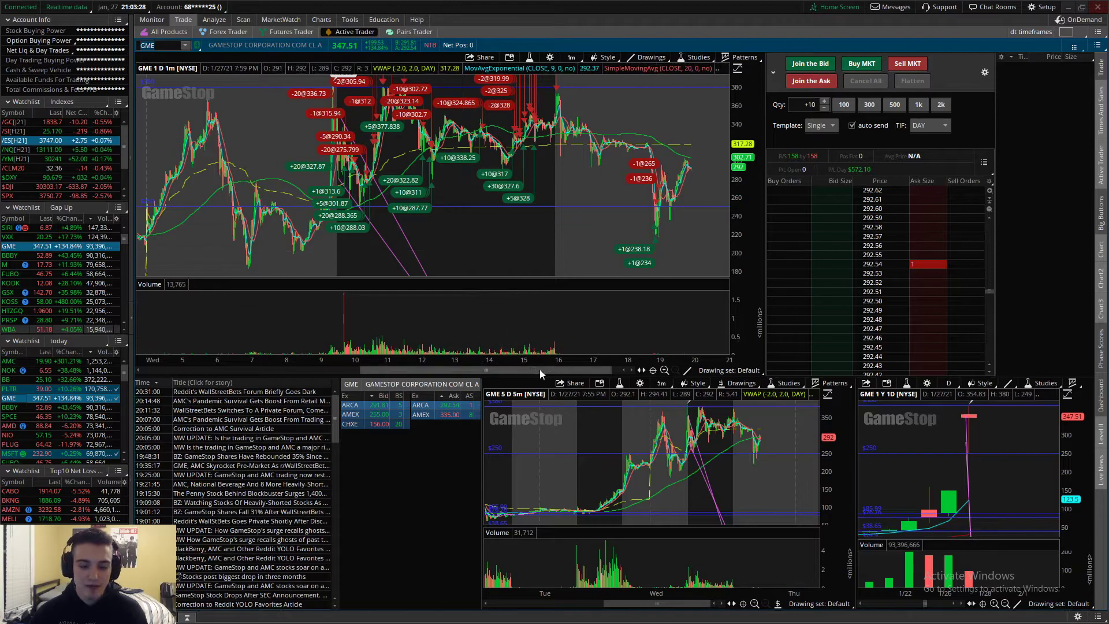
# - Examine GME's premarket price action and the previous afternoon's trades on the 1-minute chart
pyautogui.moveTo(540, 369); pyautogui.dragTo(500, 368)
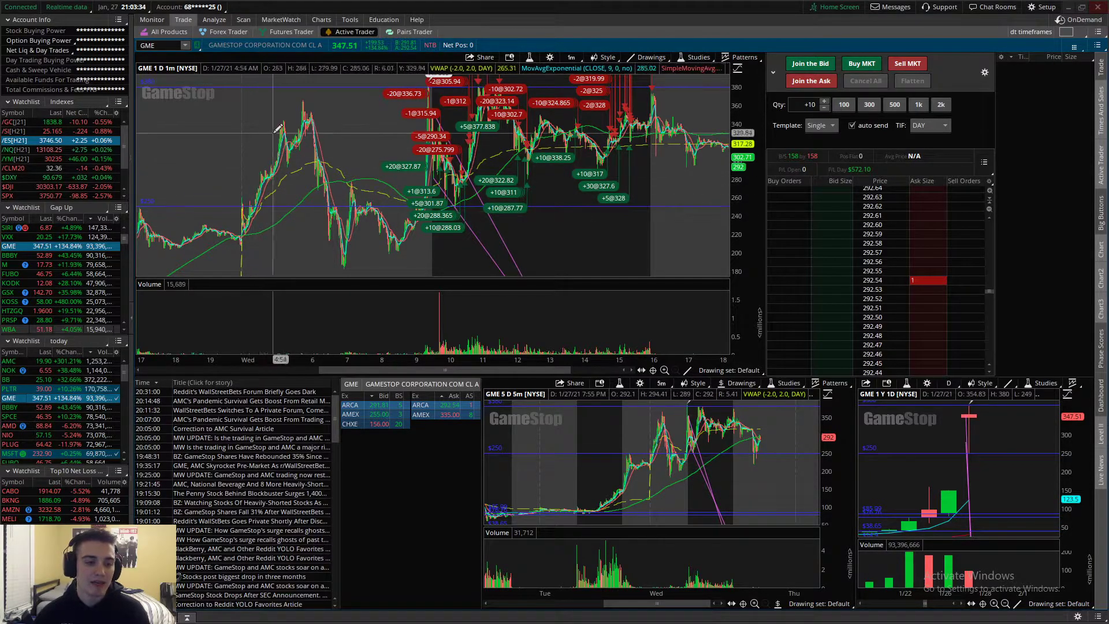
pyautogui.scroll(5, 311, 93)
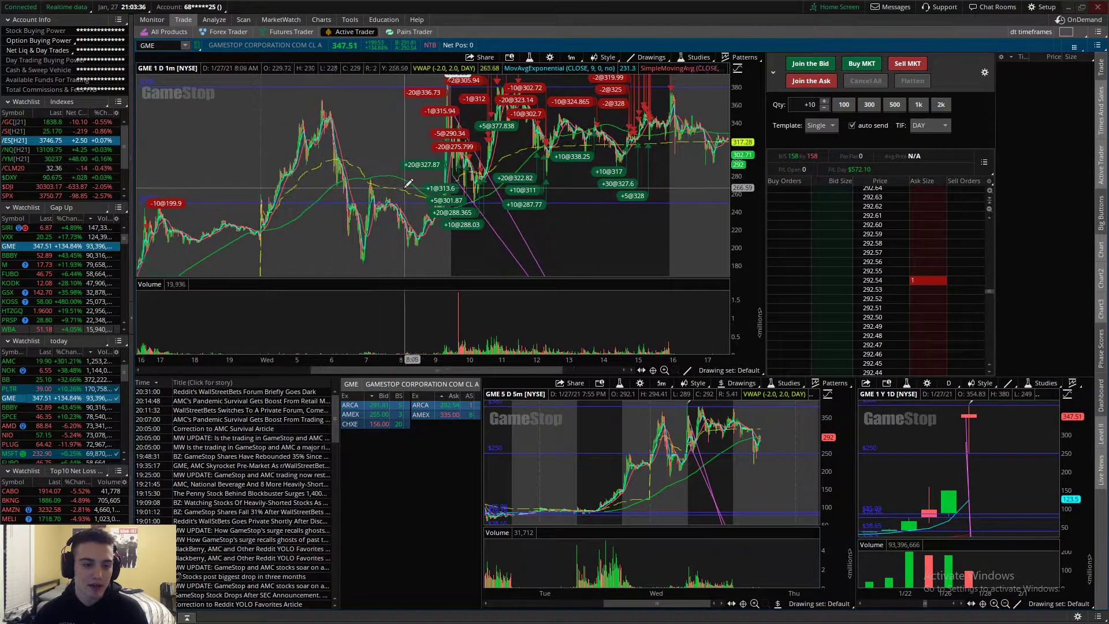
pyautogui.moveTo(466, 370); pyautogui.dragTo(441, 366)
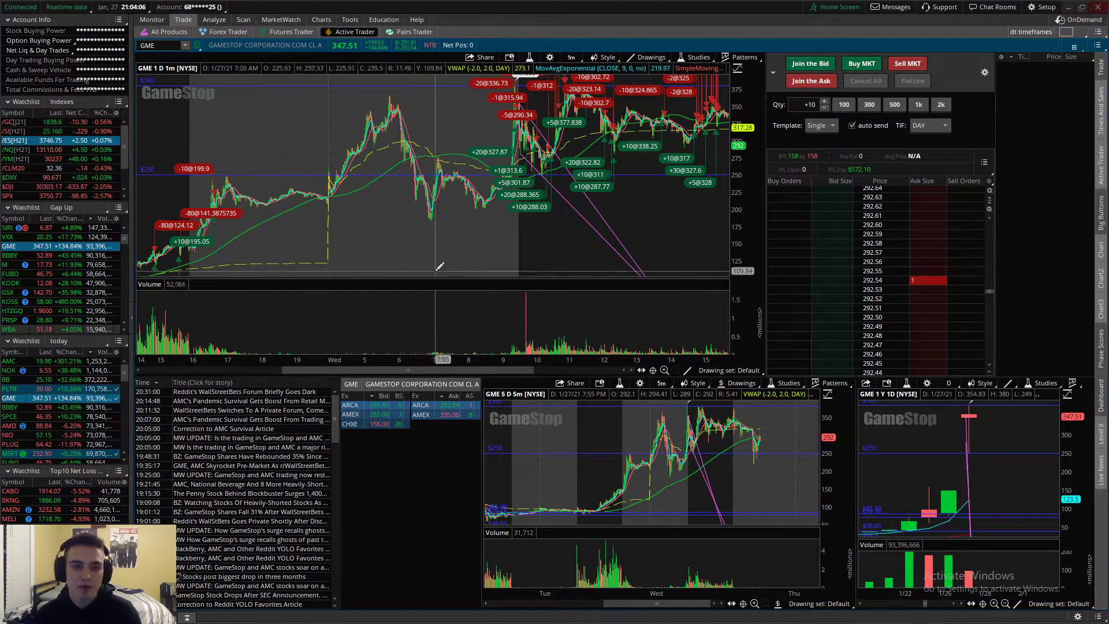
# - Examine the GME entries and exits from just before the open to about 10:45 on the 1-minute chart
pyautogui.scroll(5, 537, 223)
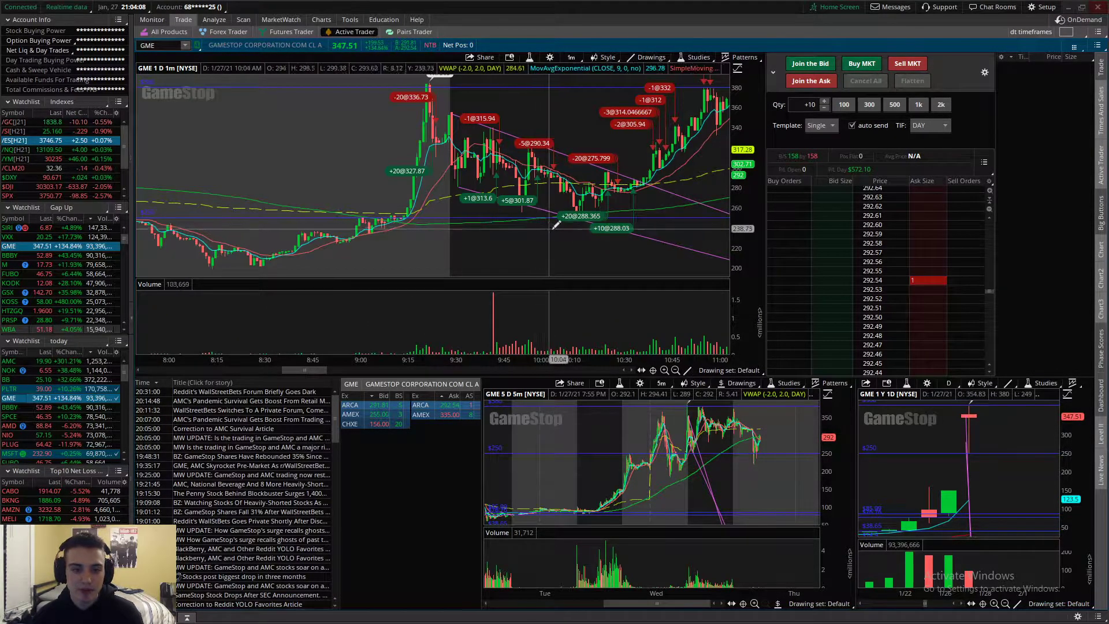
pyautogui.scroll(-2, 593, 226)
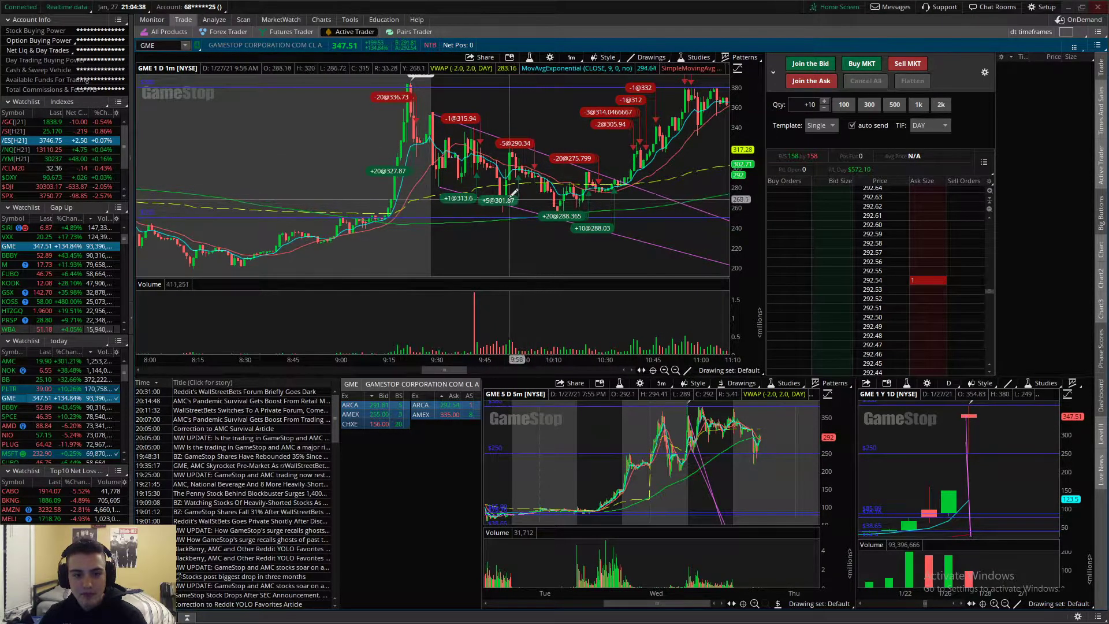
pyautogui.scroll(-2, 549, 213)
pyautogui.scroll(-2, 549, 215)
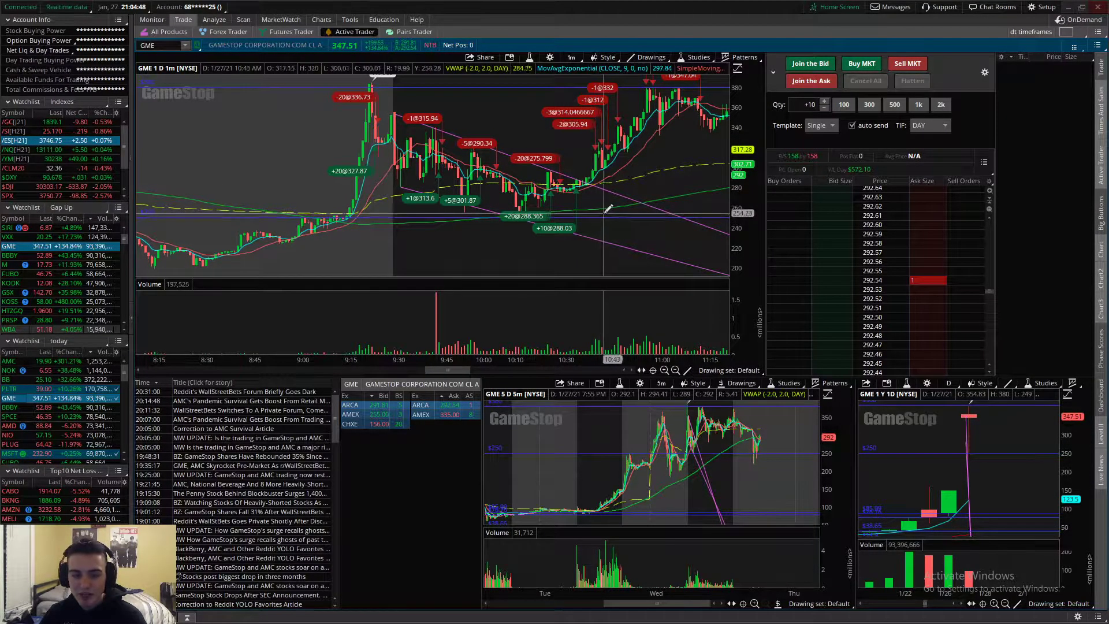
pyautogui.scroll(2, 608, 208)
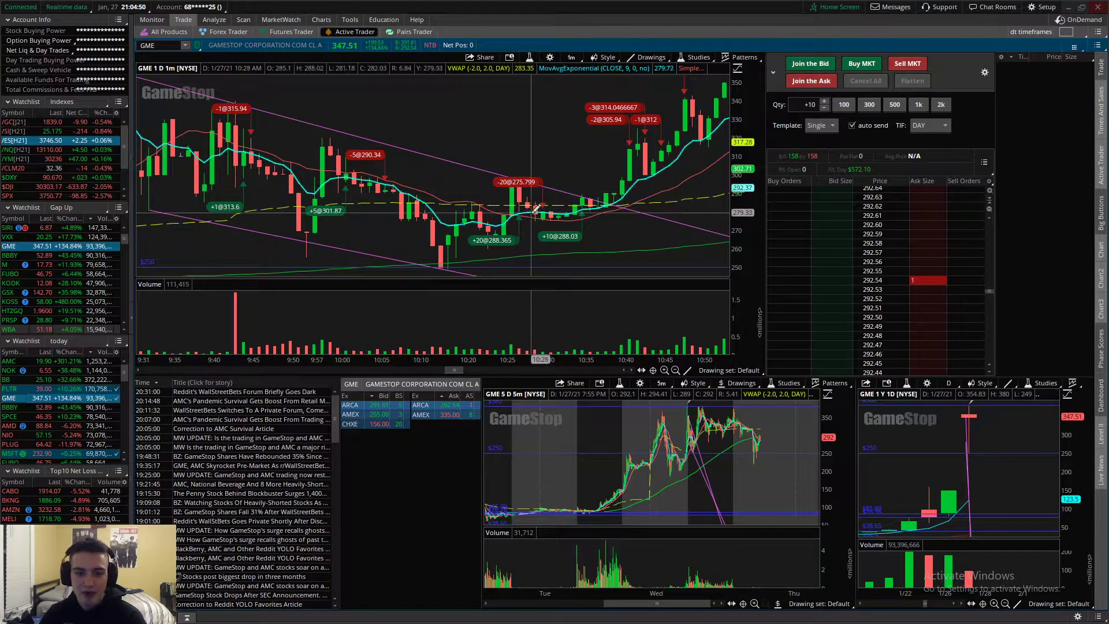
pyautogui.scroll(-3, 539, 211)
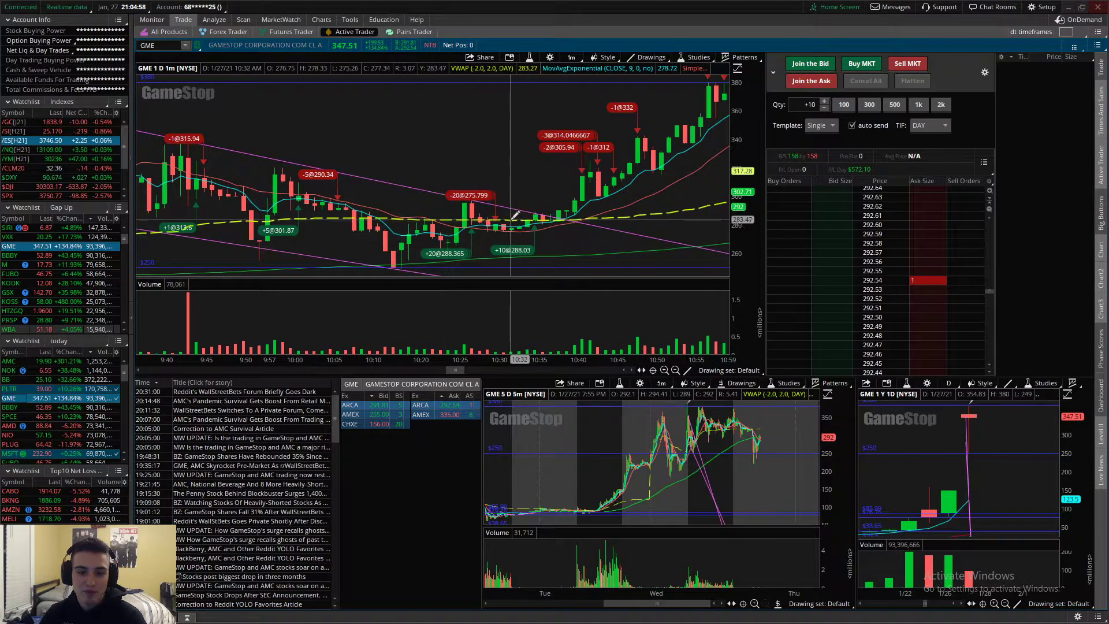
pyautogui.click(675, 370)
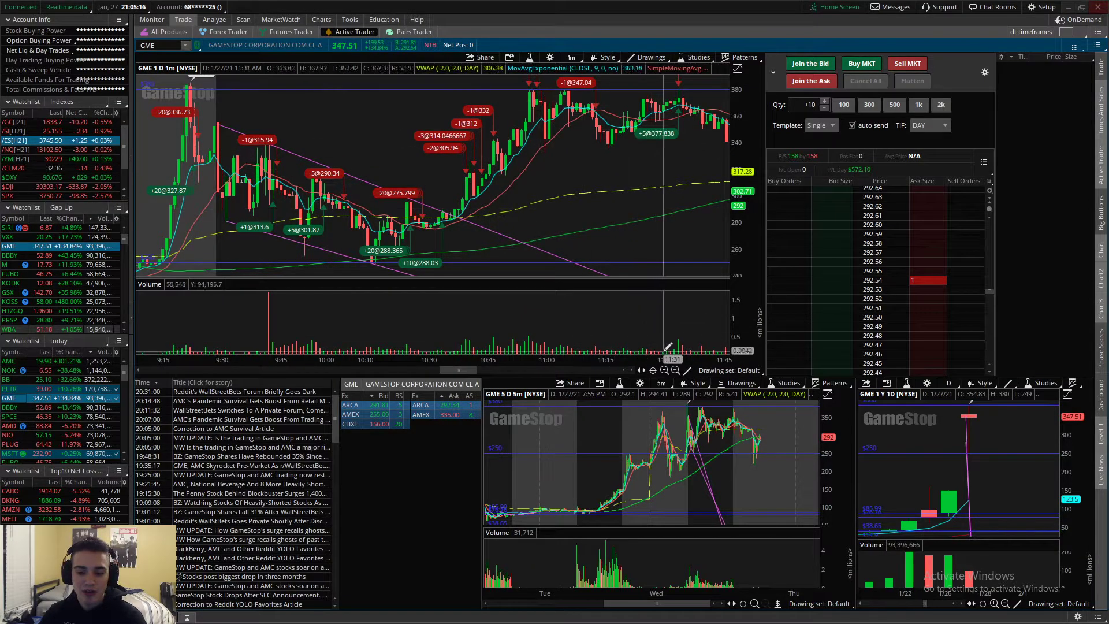
# - Examine GME's late-morning trades near the $380 level, rescaling the price axis to reveal the topmost sell markers
pyautogui.scroll(-5, 480, 207)
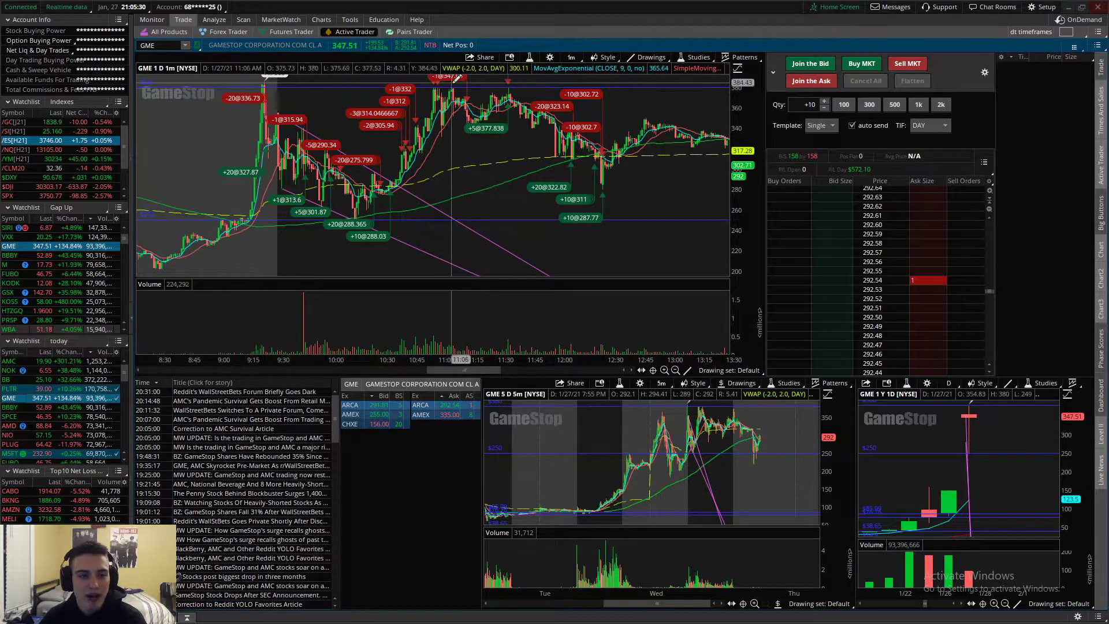
pyautogui.scroll(3, 476, 90)
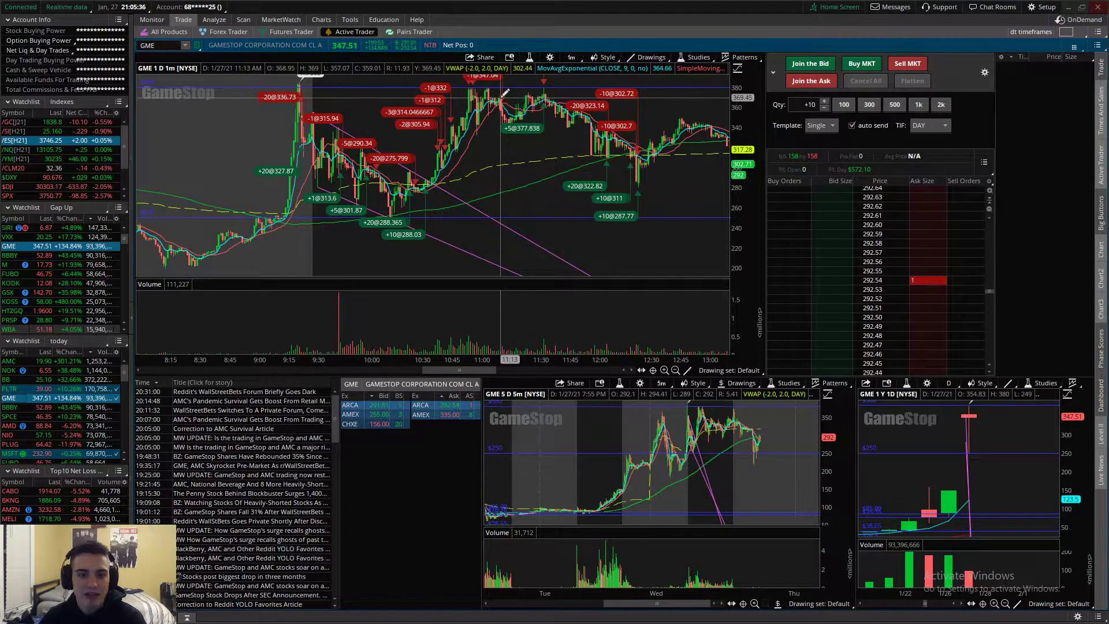
pyautogui.moveTo(739, 105); pyautogui.dragTo(739, 114)
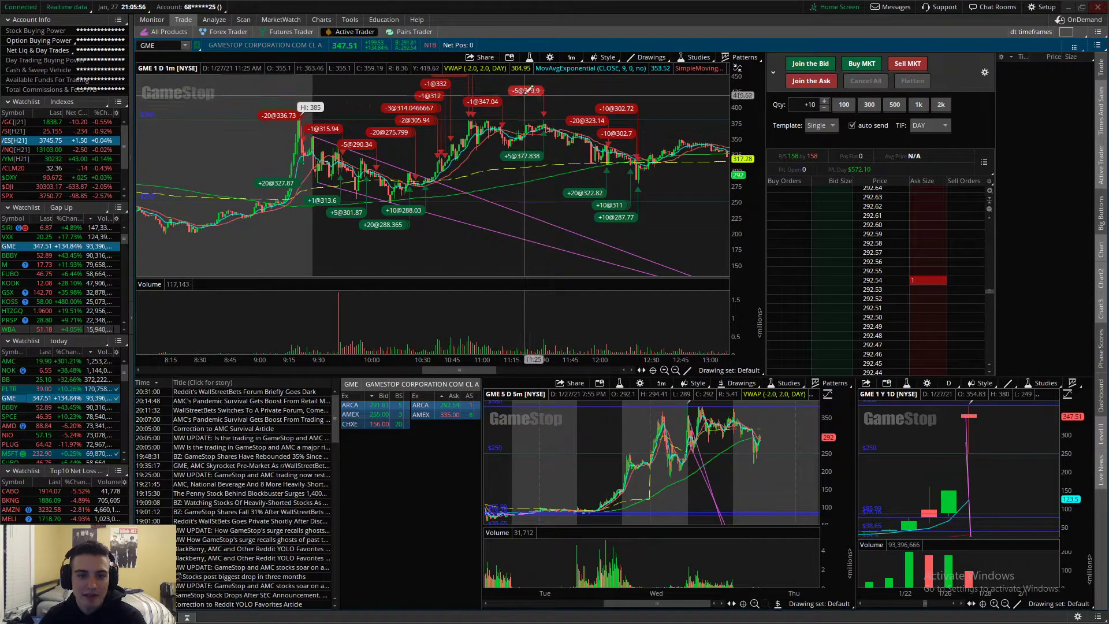
pyautogui.scroll(-1, 636, 135)
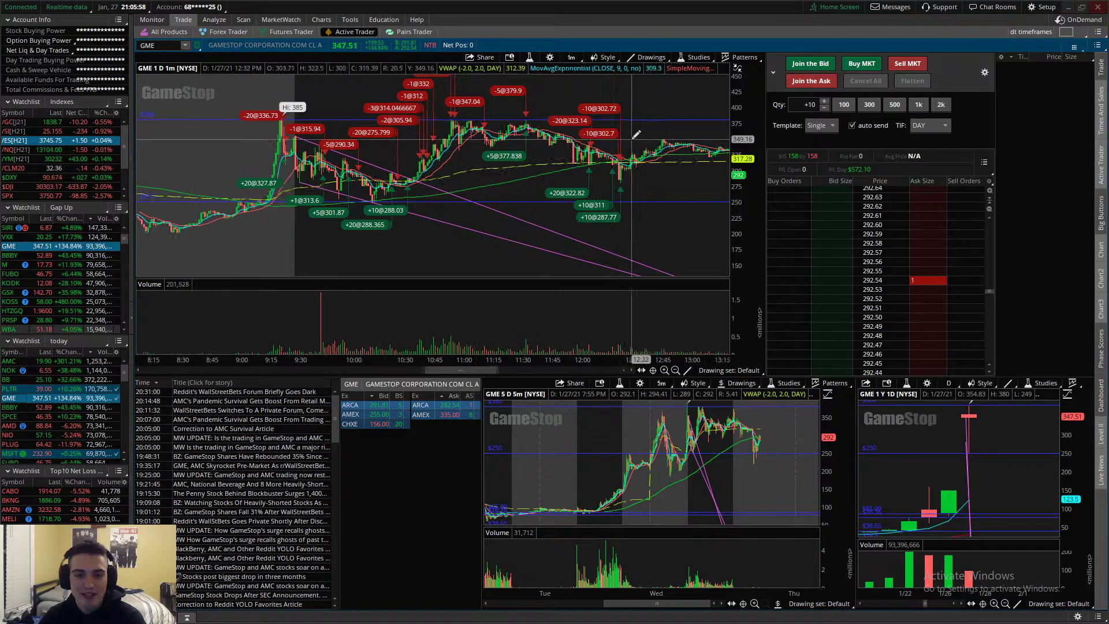
pyautogui.scroll(-2, 635, 135)
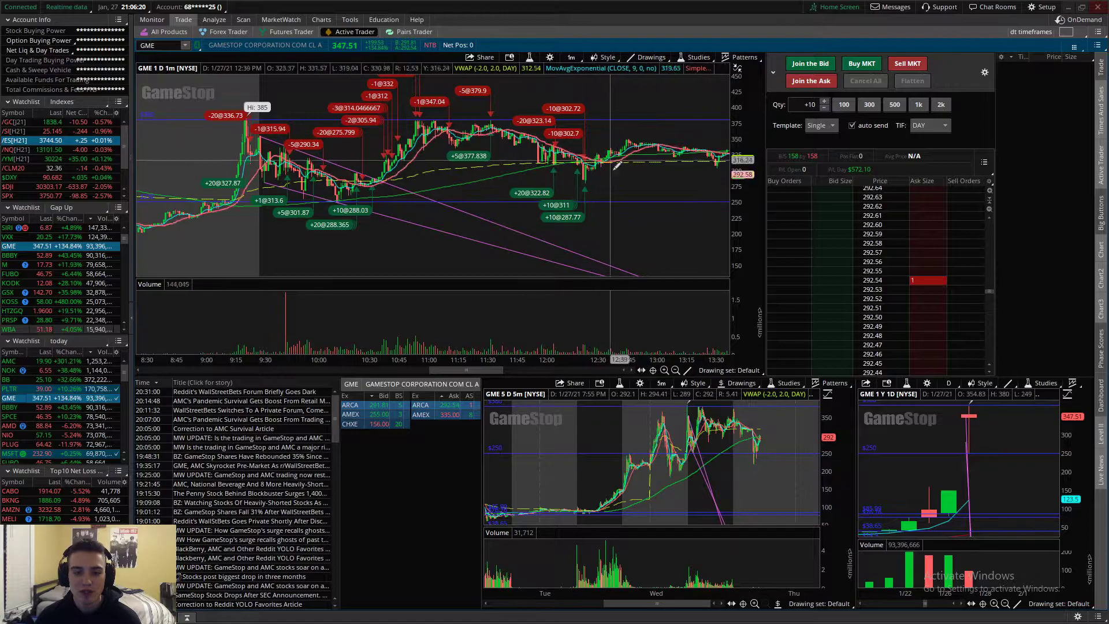
# - Examine the GME buys and sells between about 12:10 and 12:26 at candle level on the 1-minute chart
pyautogui.moveTo(607, 225); pyautogui.dragTo(513, 99)
pyautogui.scroll(3, 459, 220)
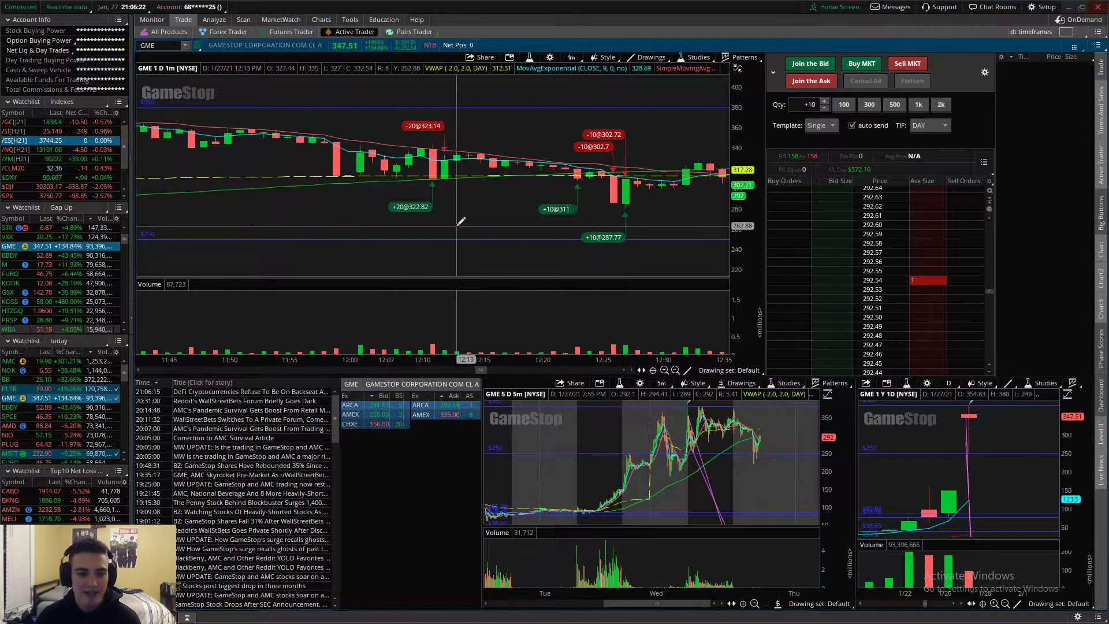
pyautogui.scroll(3, 482, 218)
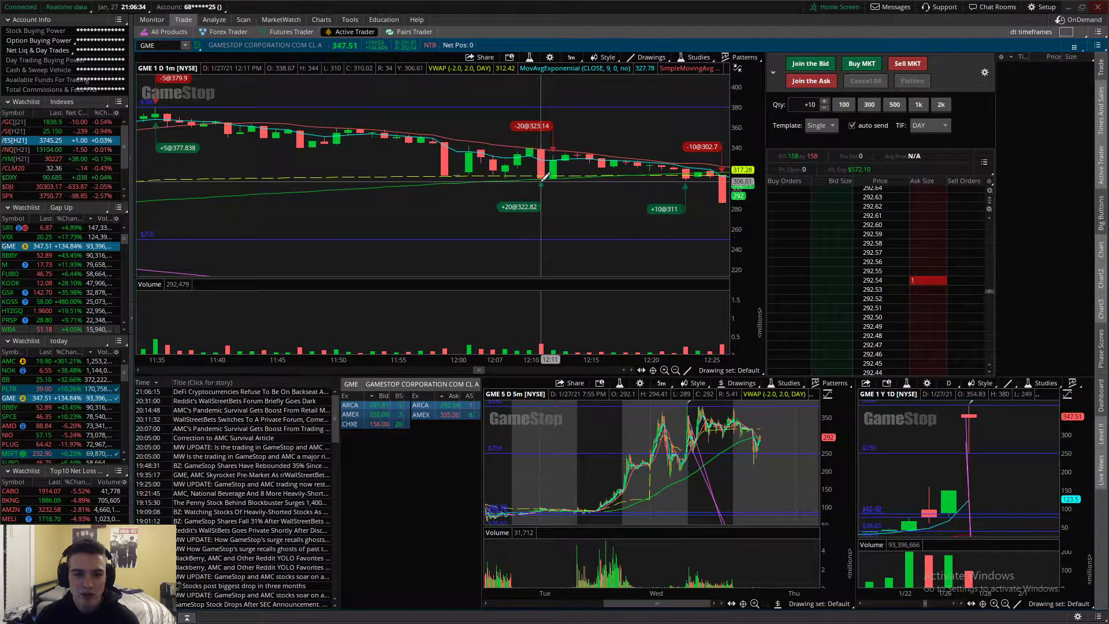
pyautogui.moveTo(563, 155); pyautogui.dragTo(427, 133)
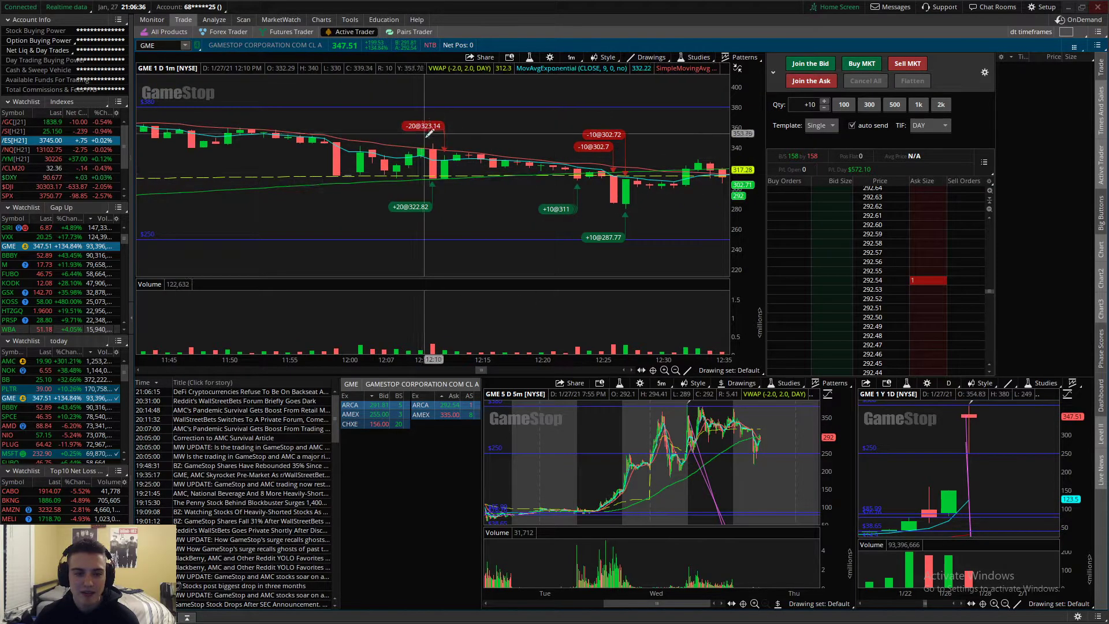
pyautogui.scroll(-4, 444, 150)
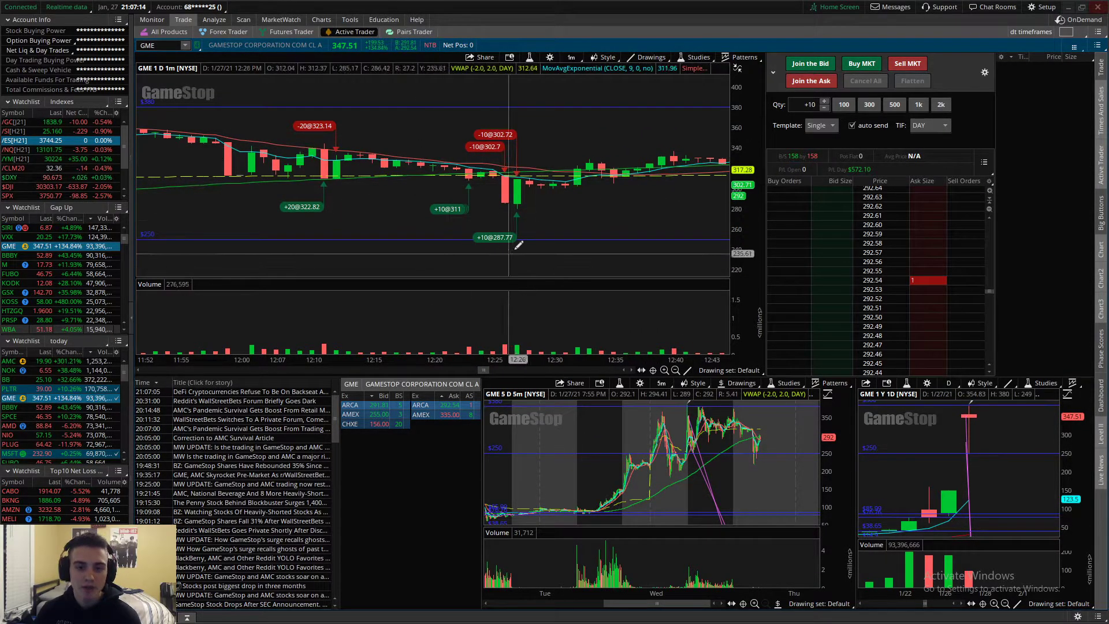
# - Bring GME's afternoon and after-hours trades into view on the 1-minute chart for review
pyautogui.scroll(-6, 589, 263)
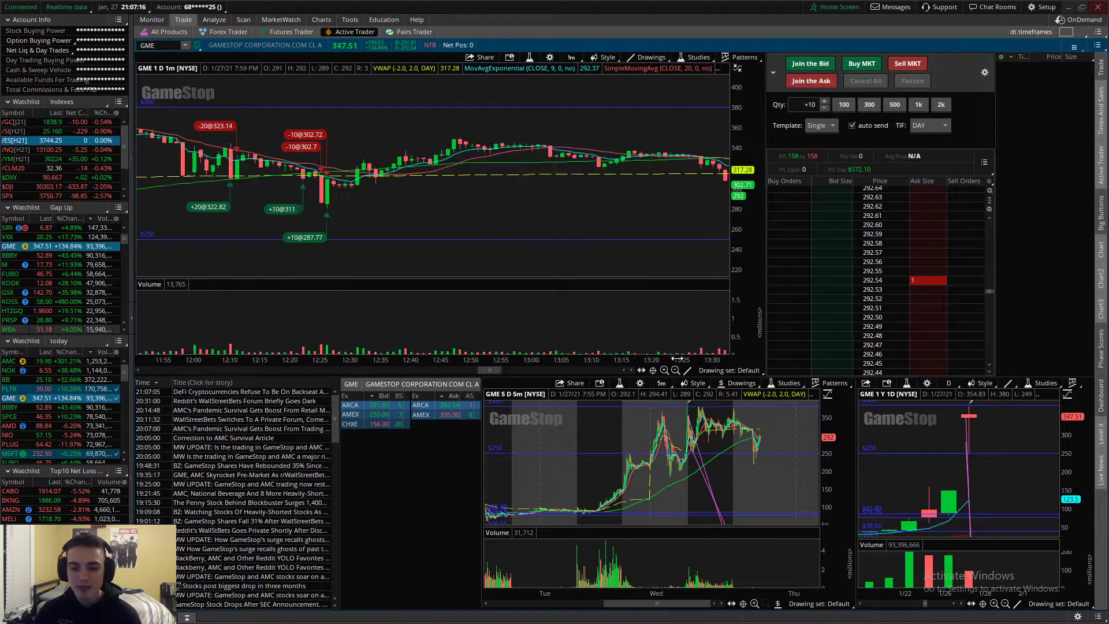
pyautogui.scroll(-5, 653, 329)
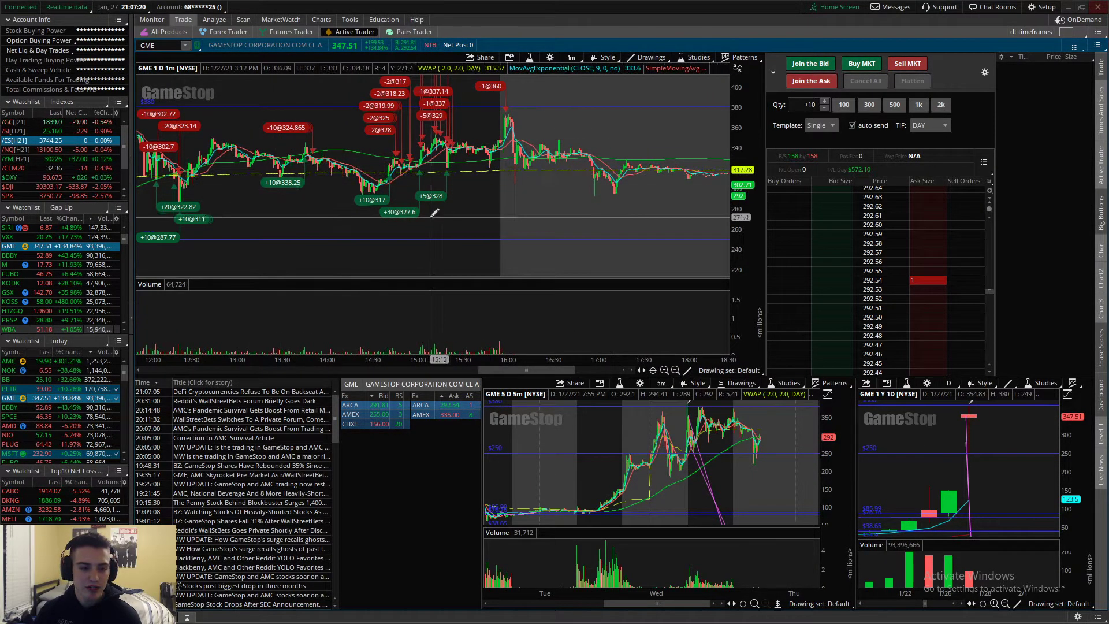
# - Examine GME's 10-share buy and sell around 13:50 on the 1-minute chart with the price axis auto-scaled
pyautogui.scroll(5, 206, 176)
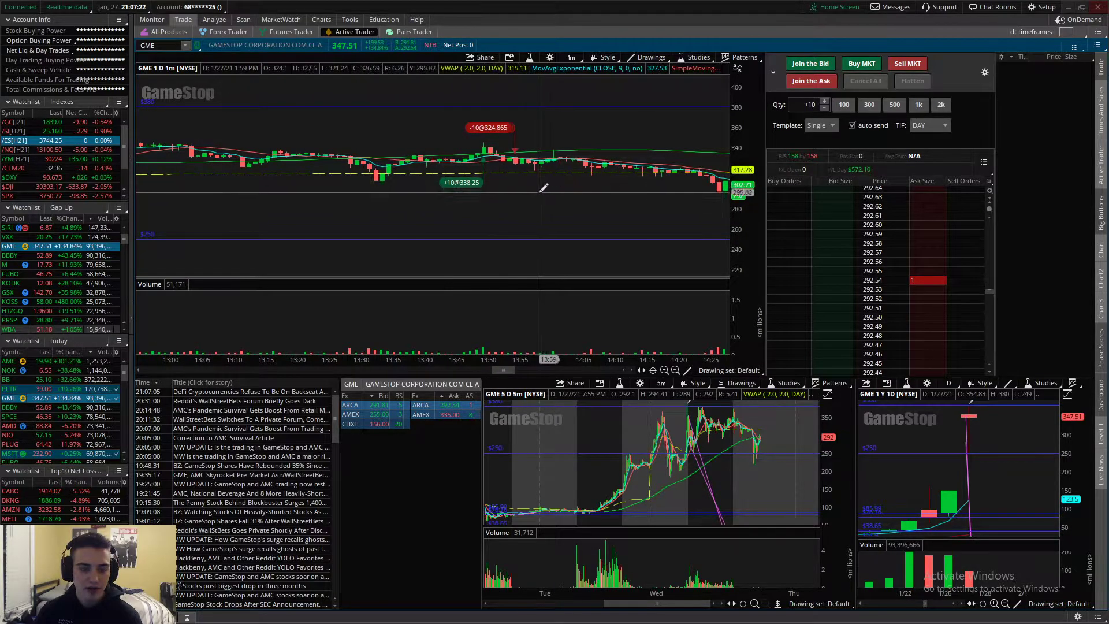
pyautogui.scroll(2, 531, 194)
pyautogui.moveTo(606, 272); pyautogui.dragTo(488, 114)
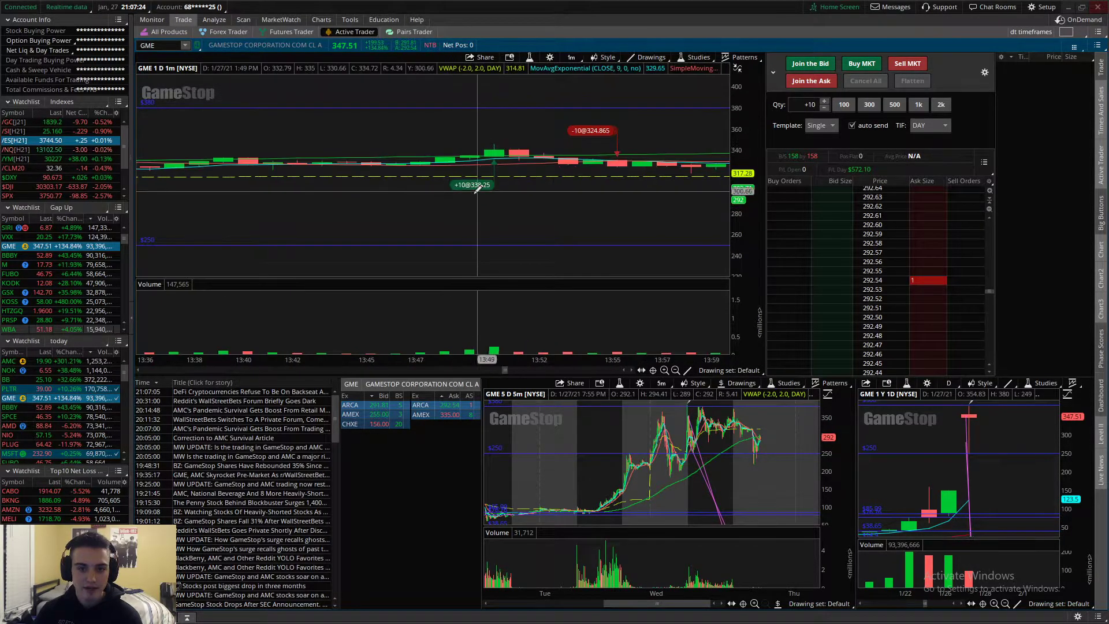
pyautogui.click(737, 68)
pyautogui.scroll(-5, 365, 254)
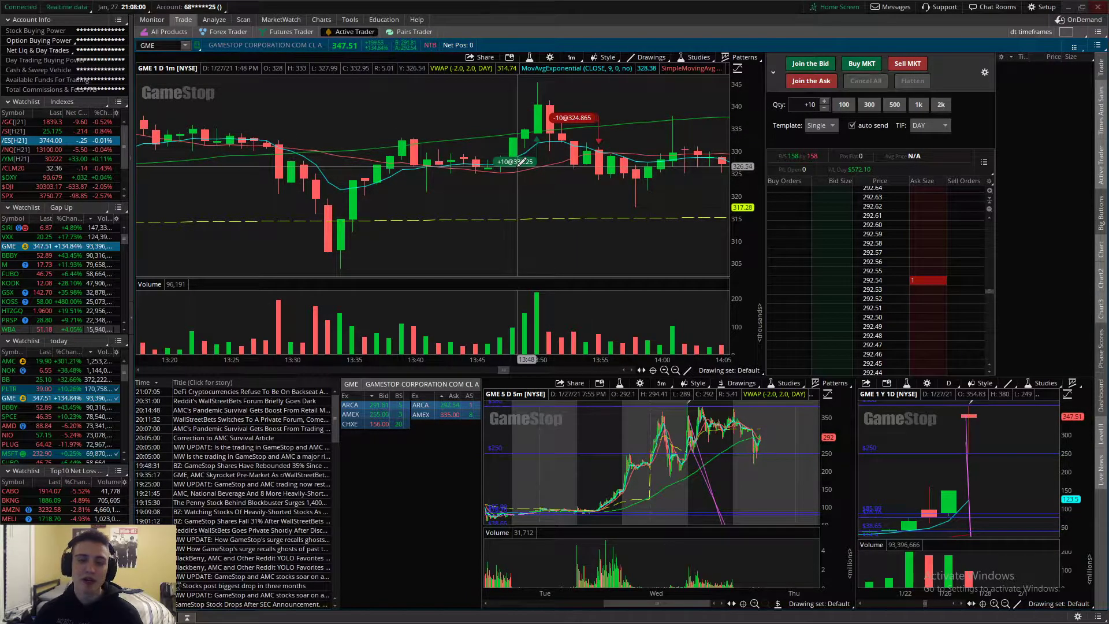
pyautogui.moveTo(522, 162)
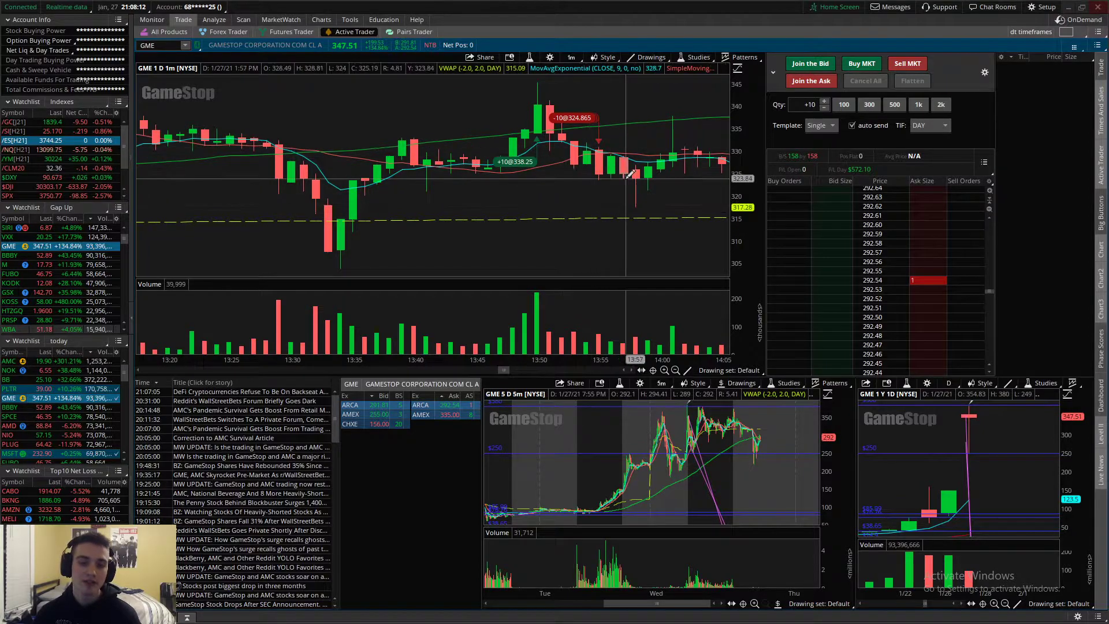
# - Examine the GME entry near 14:44 and its partial sells up to about 15:00 at candle level
pyautogui.click(676, 371)
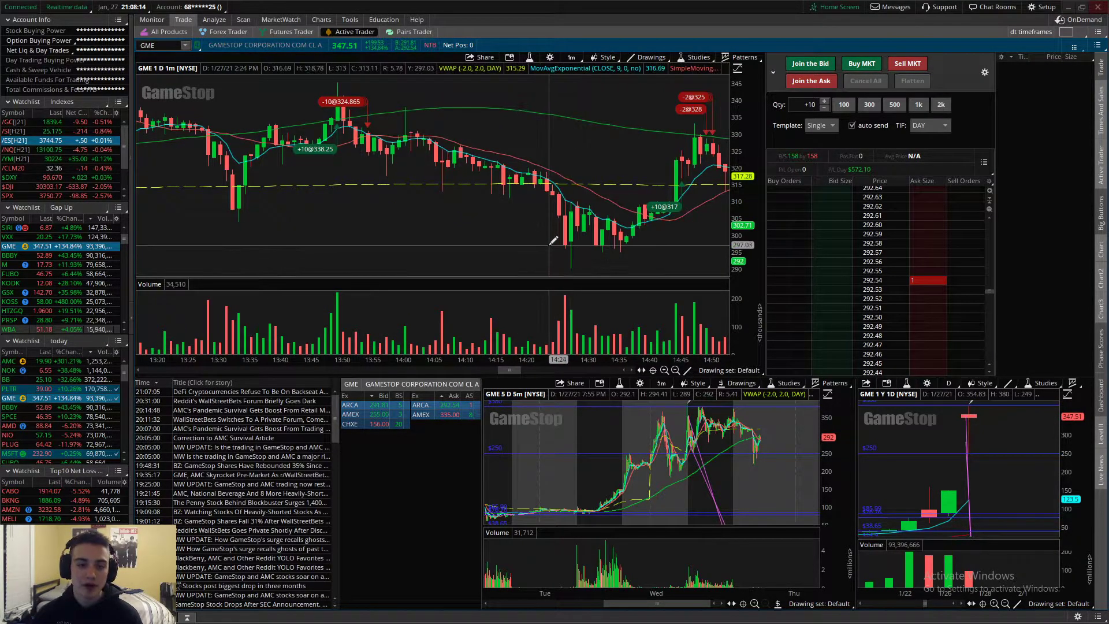
pyautogui.click(676, 370)
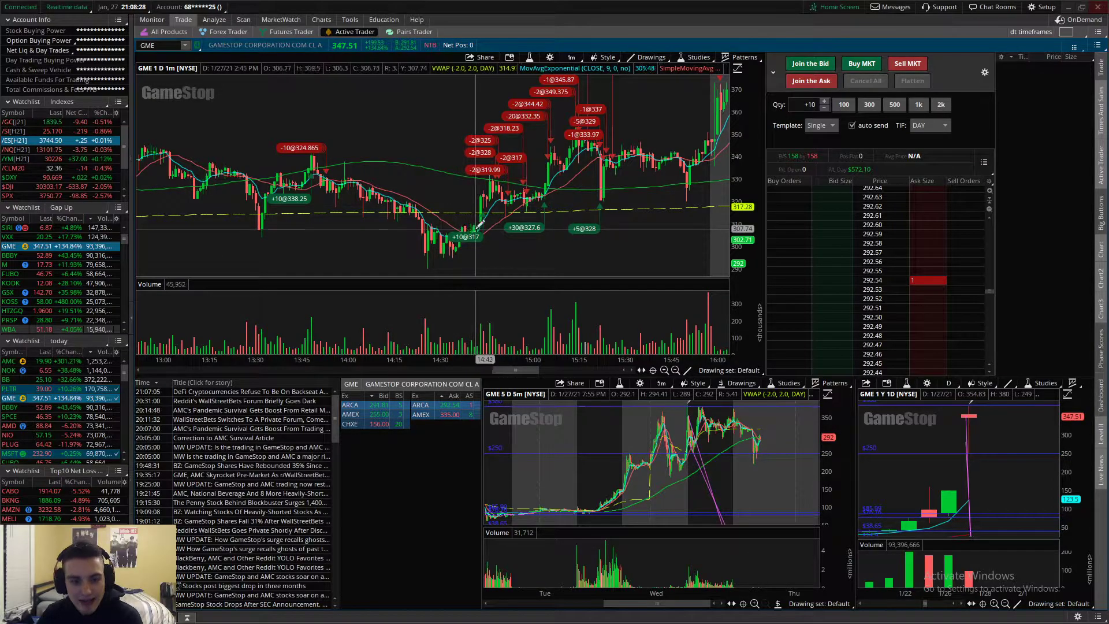
pyautogui.scroll(3, 483, 223)
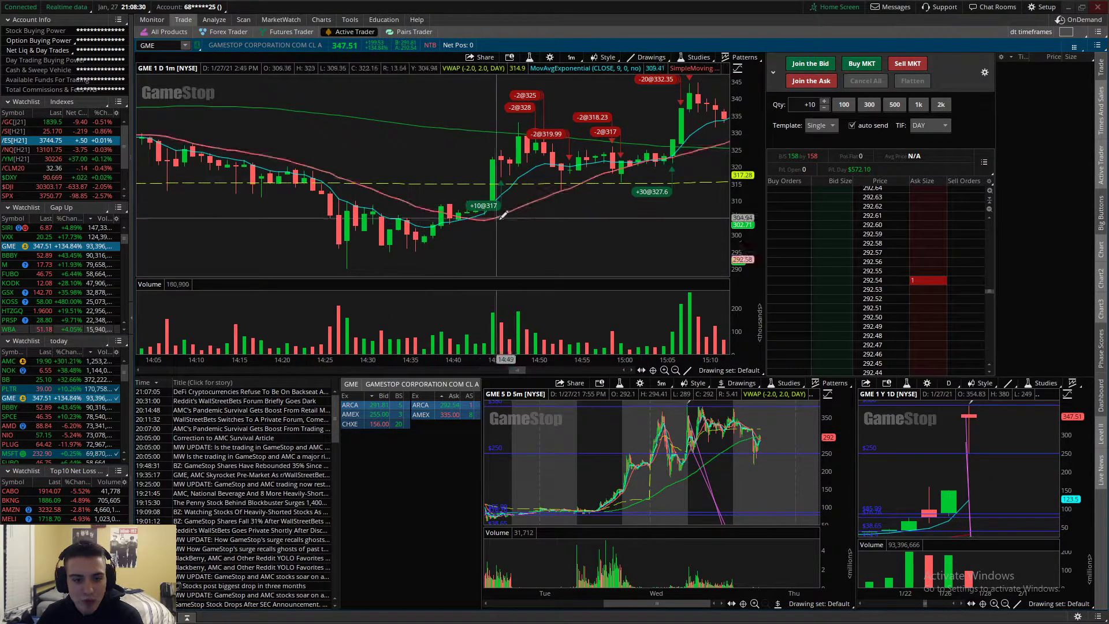
pyautogui.moveTo(503, 215); pyautogui.dragTo(543, 193)
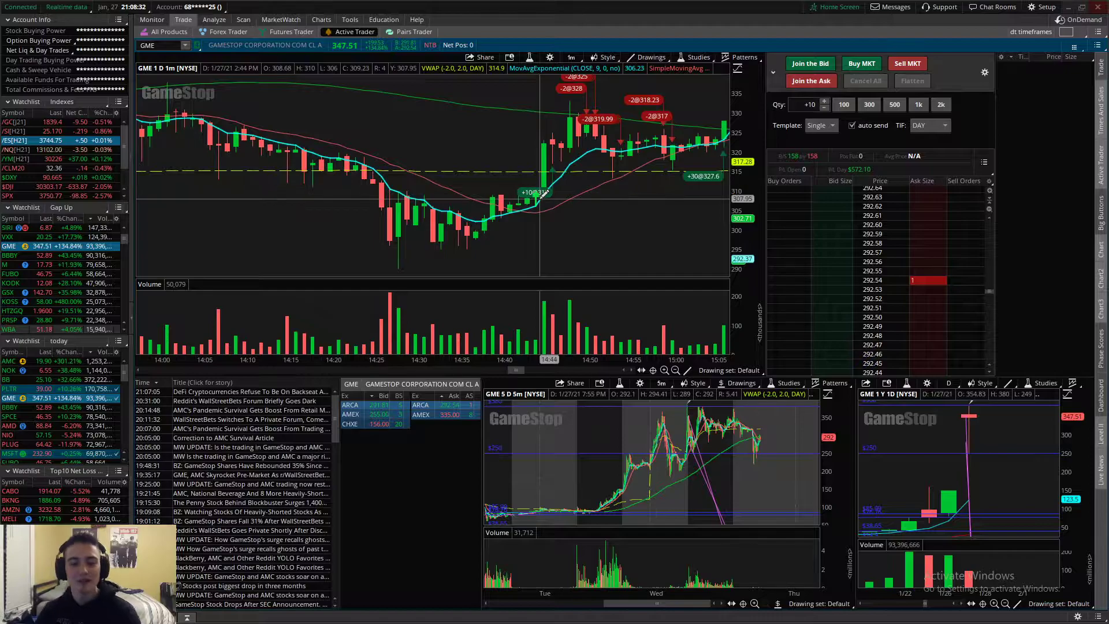
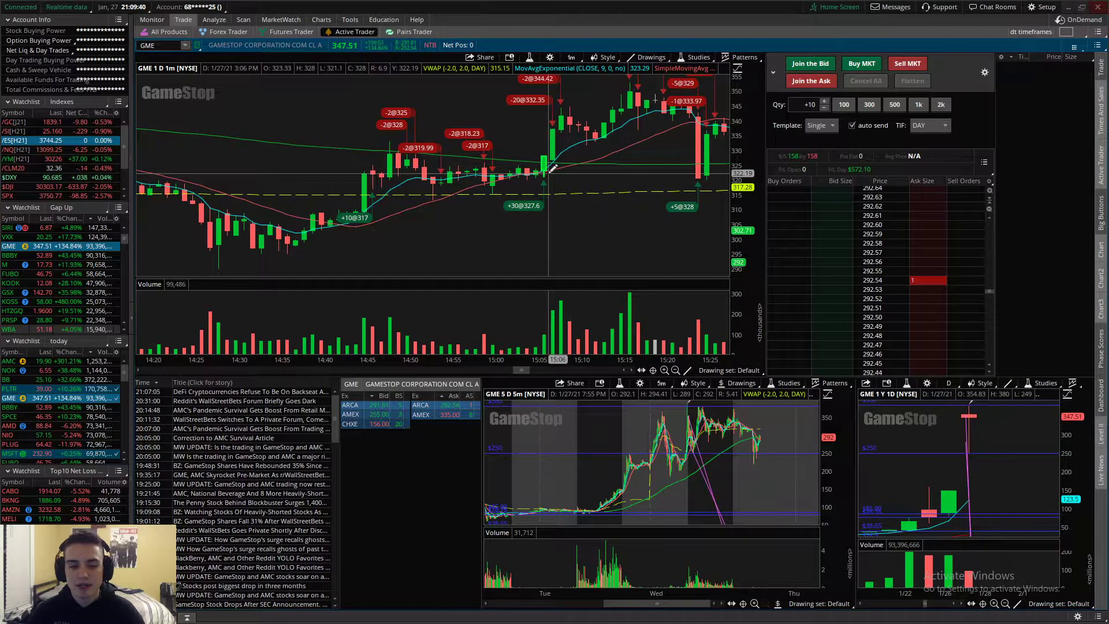
# - Examine GME's 30-share entry near 15:05 and its sells up to about 15:20, compressing the price axis to fit the sell markers
pyautogui.scroll(-2, 635, 168)
pyautogui.moveTo(745, 161)
pyautogui.mouseDown()
pyautogui.moveTo(745, 151)
pyautogui.moveTo(738, 172)
pyautogui.mouseUp()
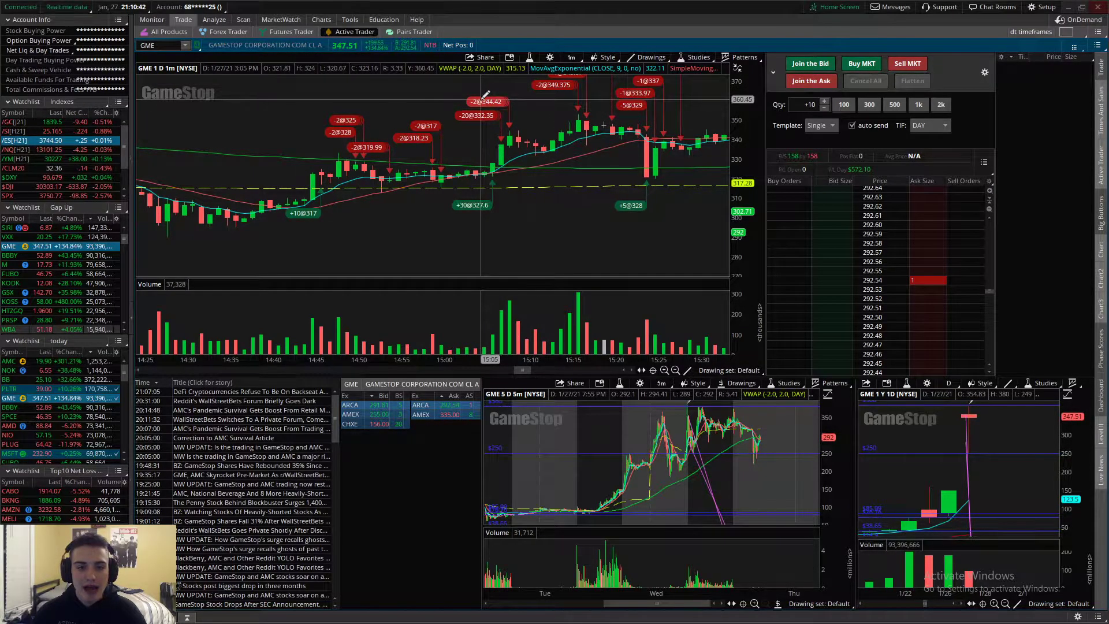
pyautogui.scroll(-1, 665, 133)
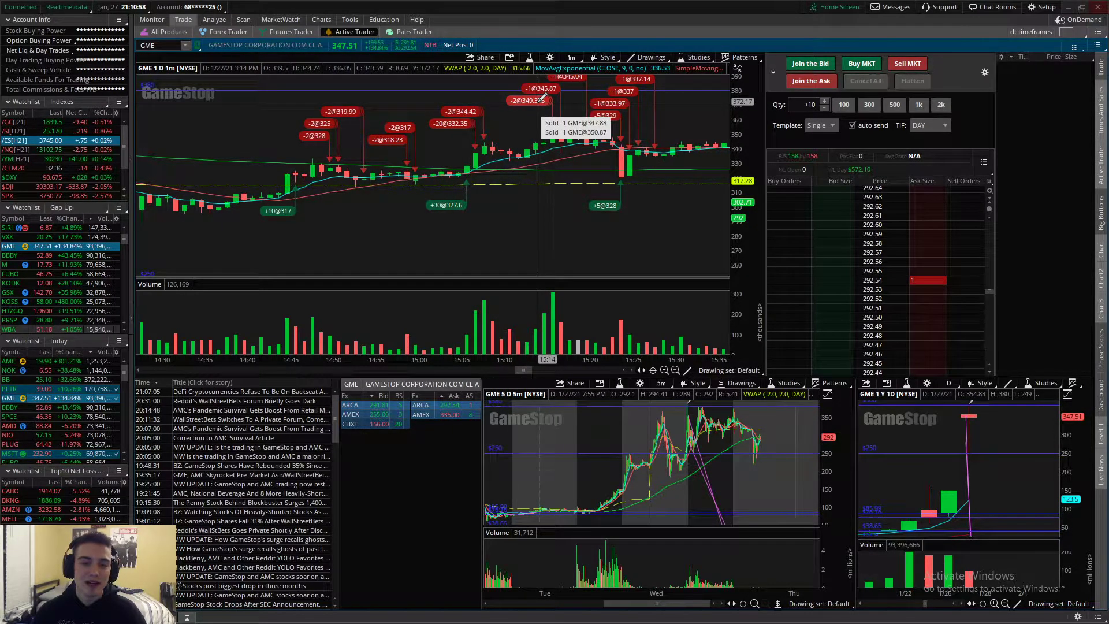
pyautogui.scroll(-5, 543, 96)
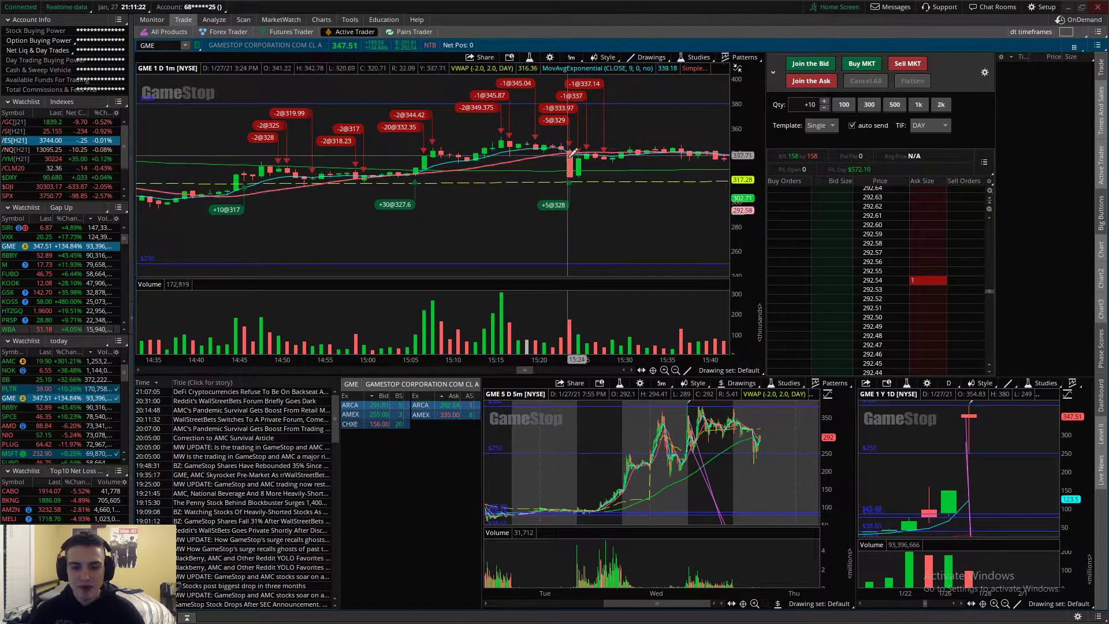
# - Examine GME's buy and sells between 15:24 and 15:28 at candle level, with the price axis scaling set to Auto
pyautogui.moveTo(572, 151); pyautogui.dragTo(496, 148)
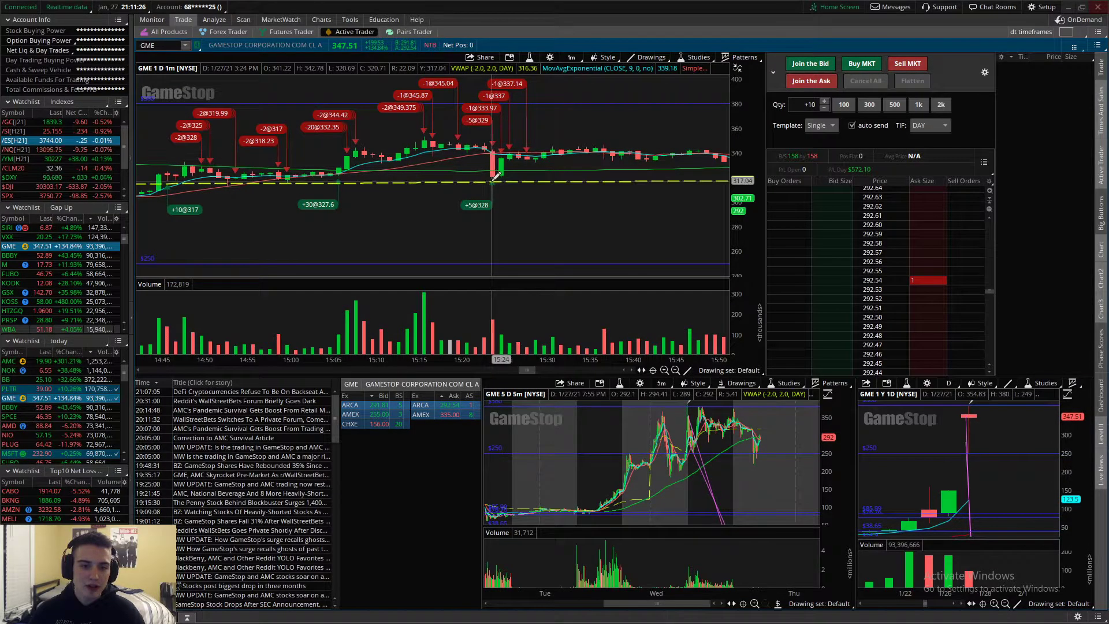
pyautogui.moveTo(565, 221); pyautogui.dragTo(454, 118)
pyautogui.click(738, 68)
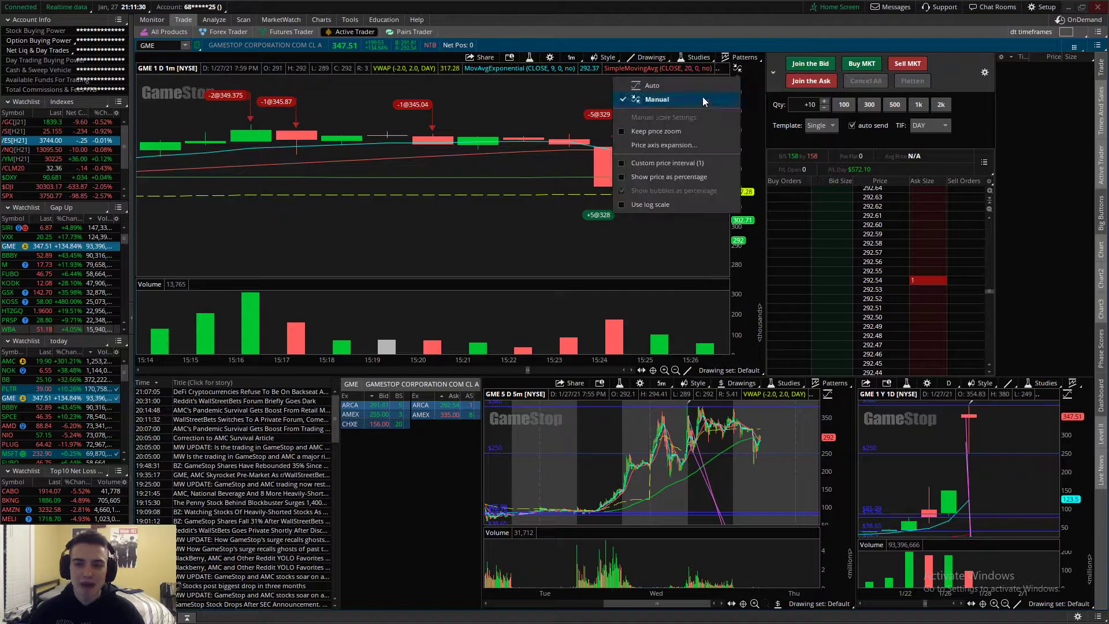
pyautogui.click(652, 86)
pyautogui.moveTo(600, 95)
pyautogui.mouseDown()
pyautogui.moveTo(321, 96)
pyautogui.moveTo(462, 90)
pyautogui.moveTo(470, 254)
pyautogui.mouseUp()
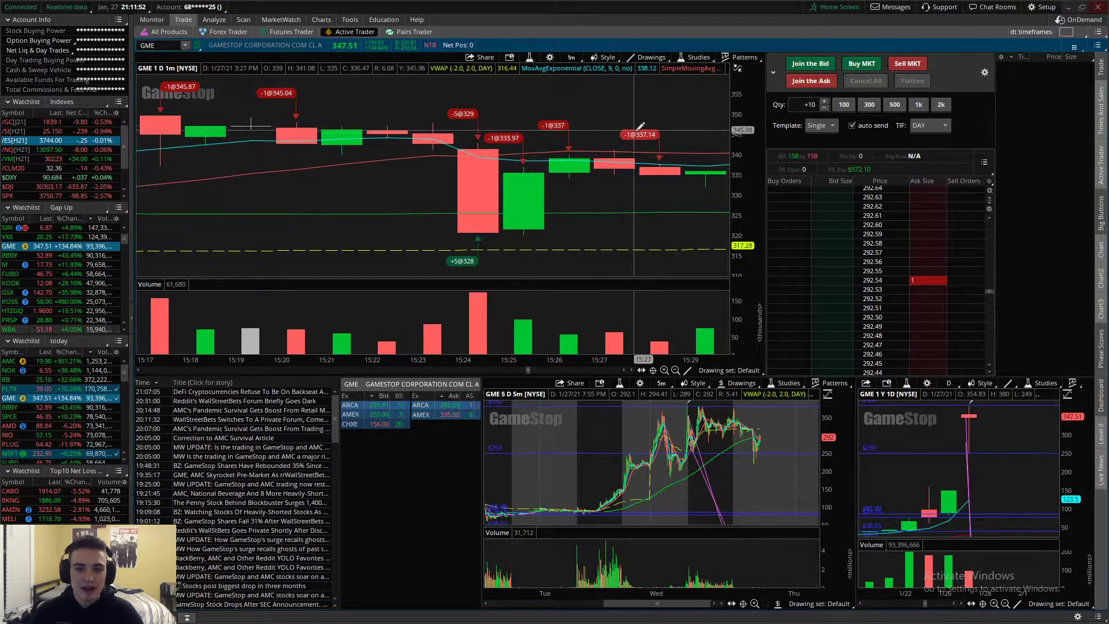
# - Bring GME's after-hours session through 20:00 into view on the 1-minute chart with the price axis auto-scaled
pyautogui.scroll(-5, 347, 150)
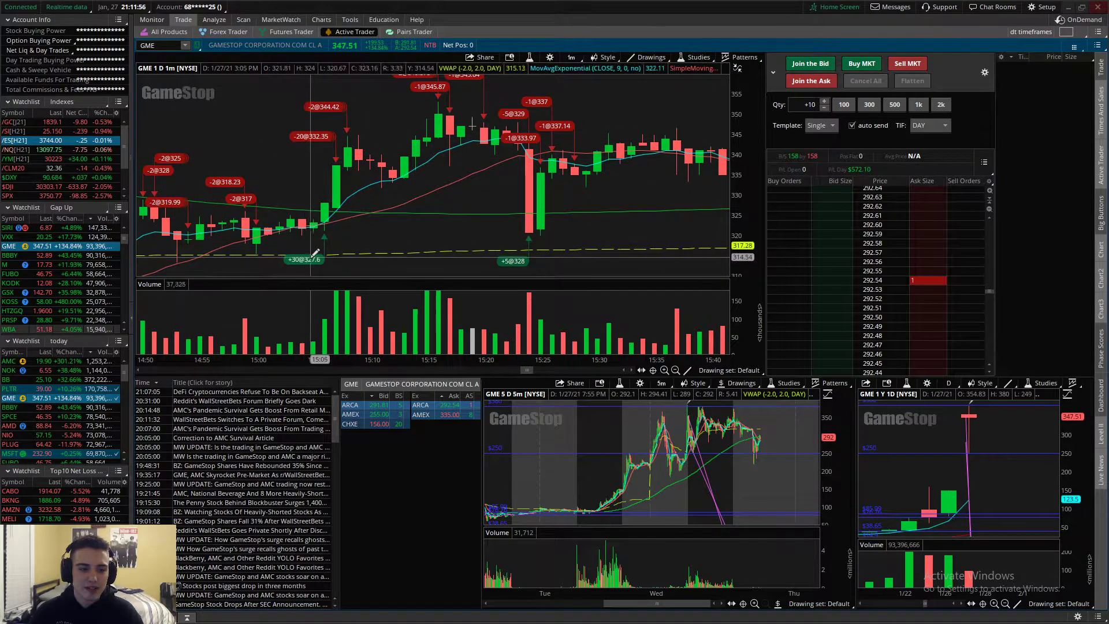
pyautogui.scroll(-3, 528, 230)
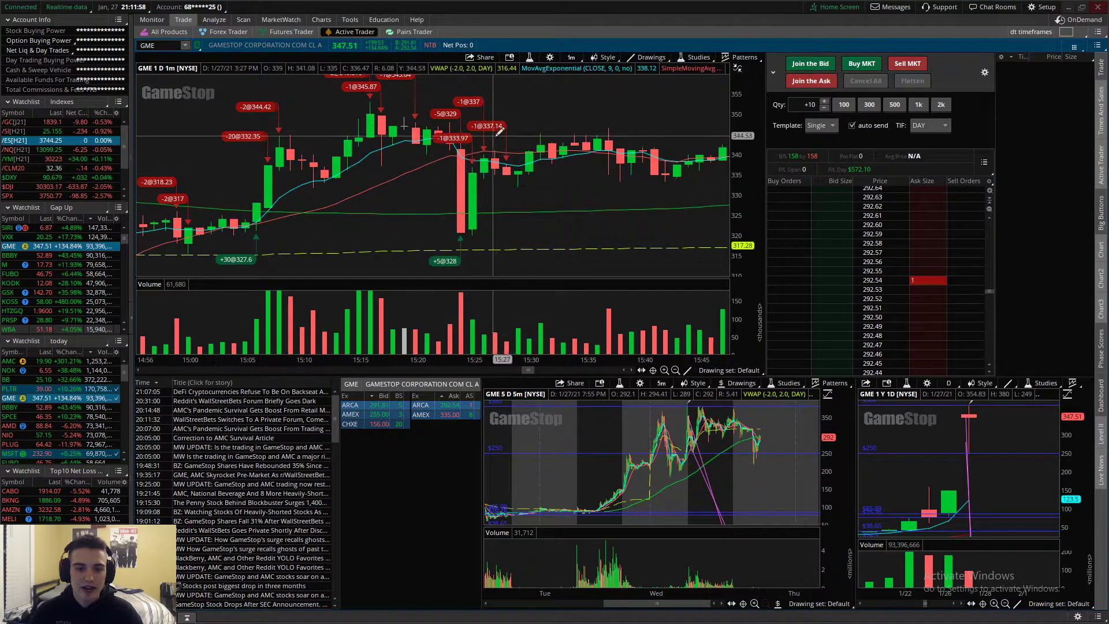
pyautogui.scroll(-3, 520, 173)
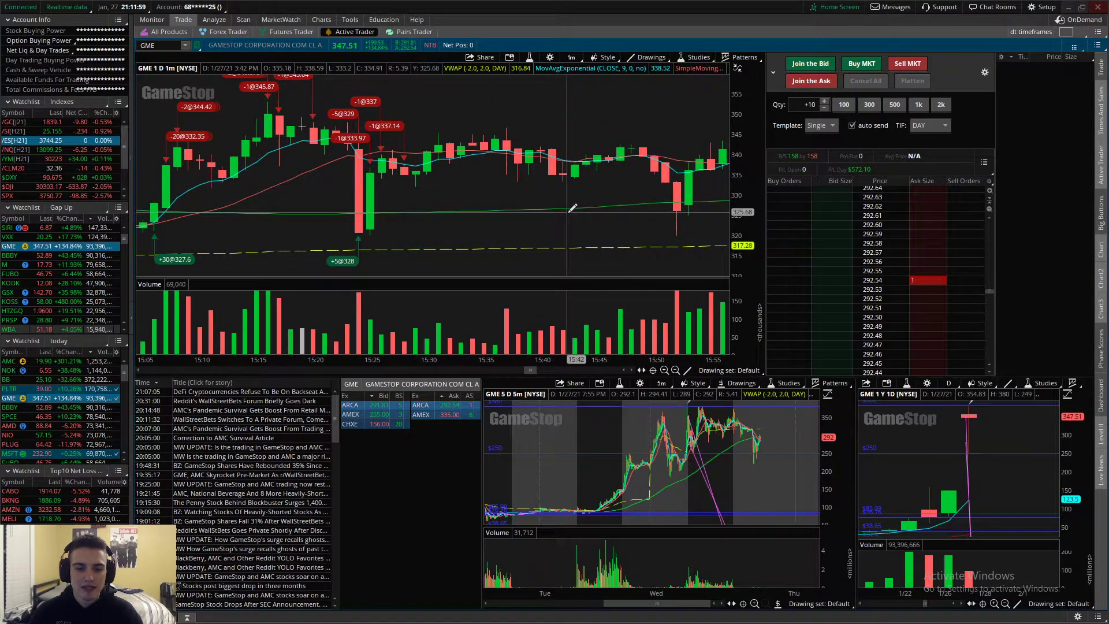
pyautogui.click(675, 370)
pyautogui.click(676, 370)
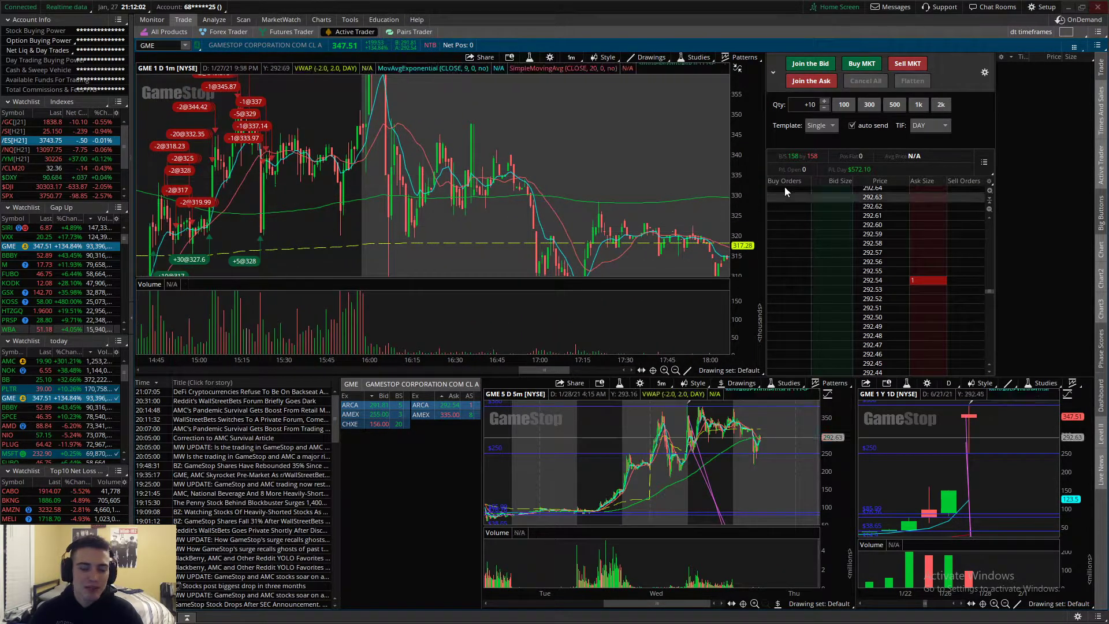
pyautogui.click(676, 370)
pyautogui.click(571, 57)
pyautogui.click(578, 84)
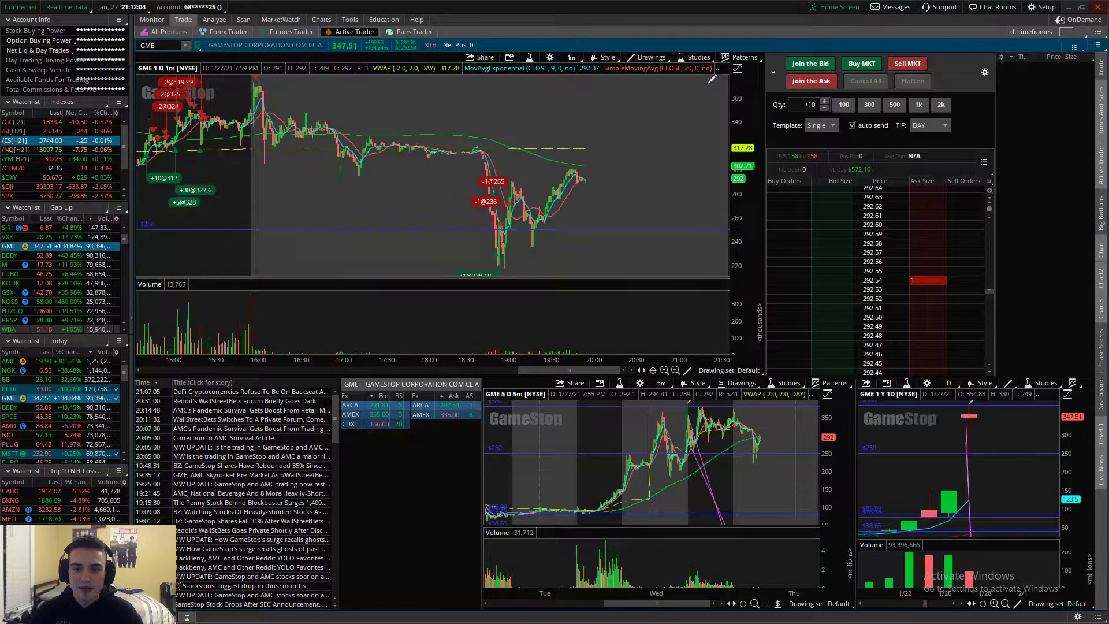
# - Look over all of GME's trades from about noon through the after-hours session on the 1-minute chart
pyautogui.scroll(4, 358, 153)
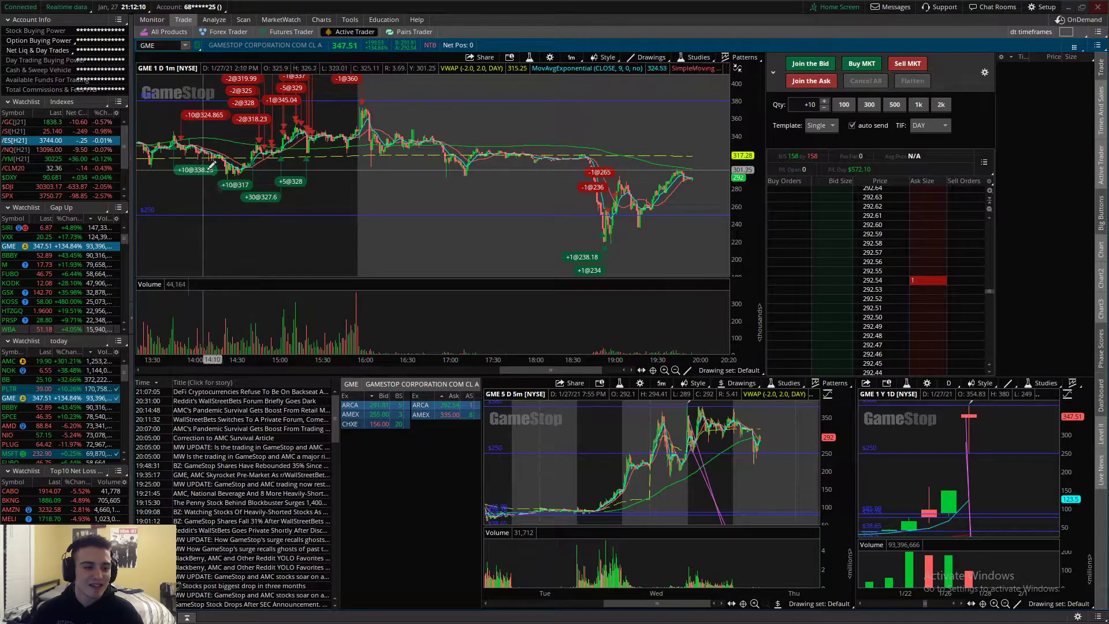
pyautogui.scroll(3, 209, 162)
pyautogui.scroll(3, 209, 163)
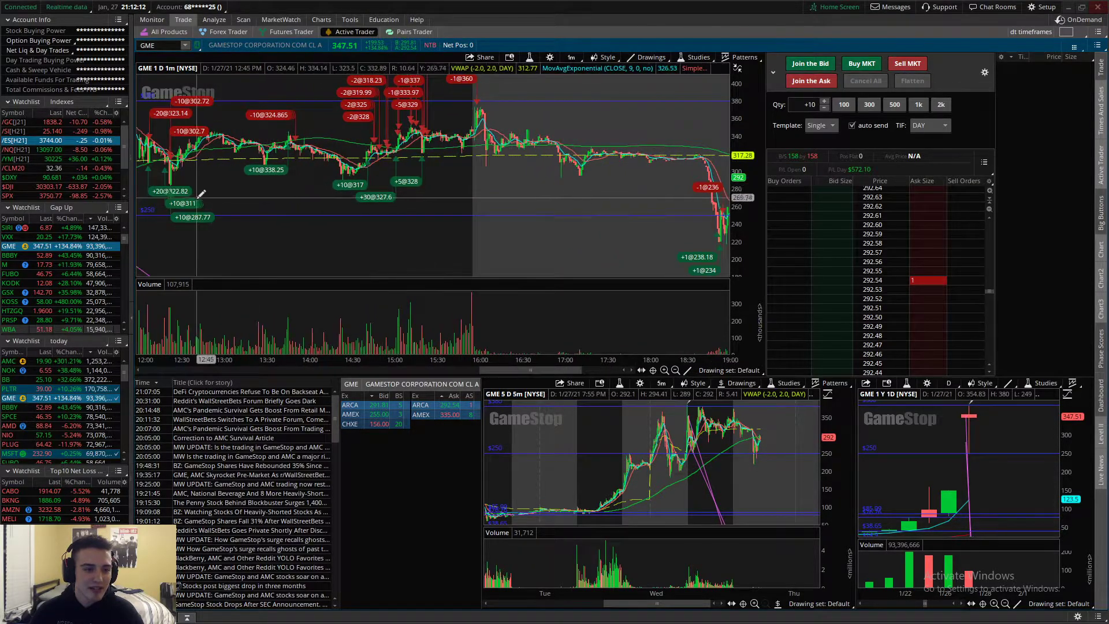
pyautogui.scroll(3, 396, 229)
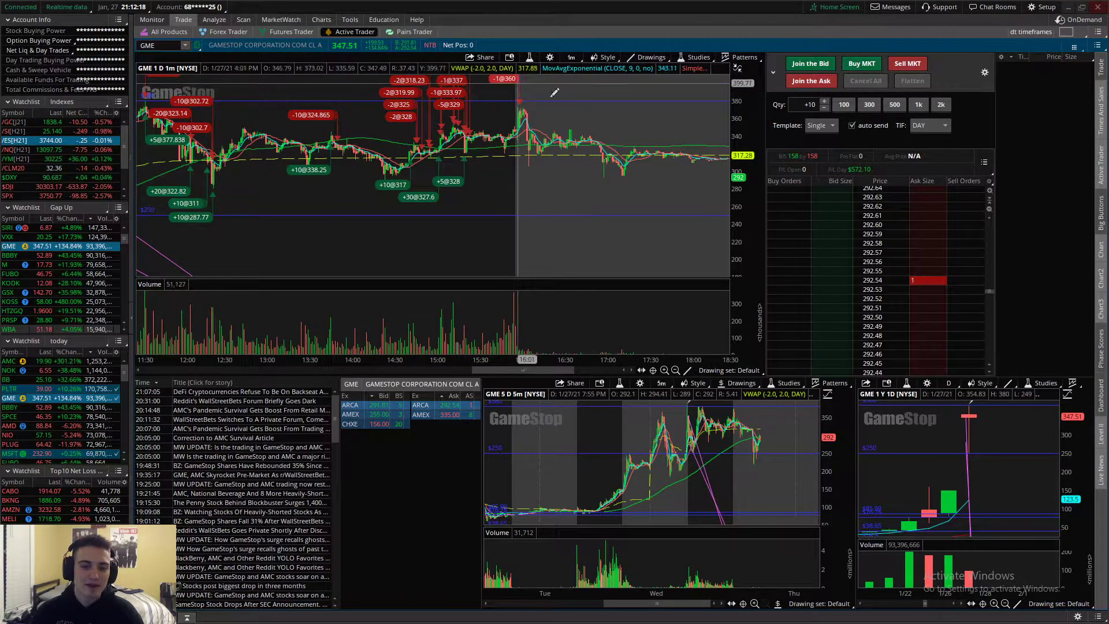
pyautogui.scroll(-10, 674, 322)
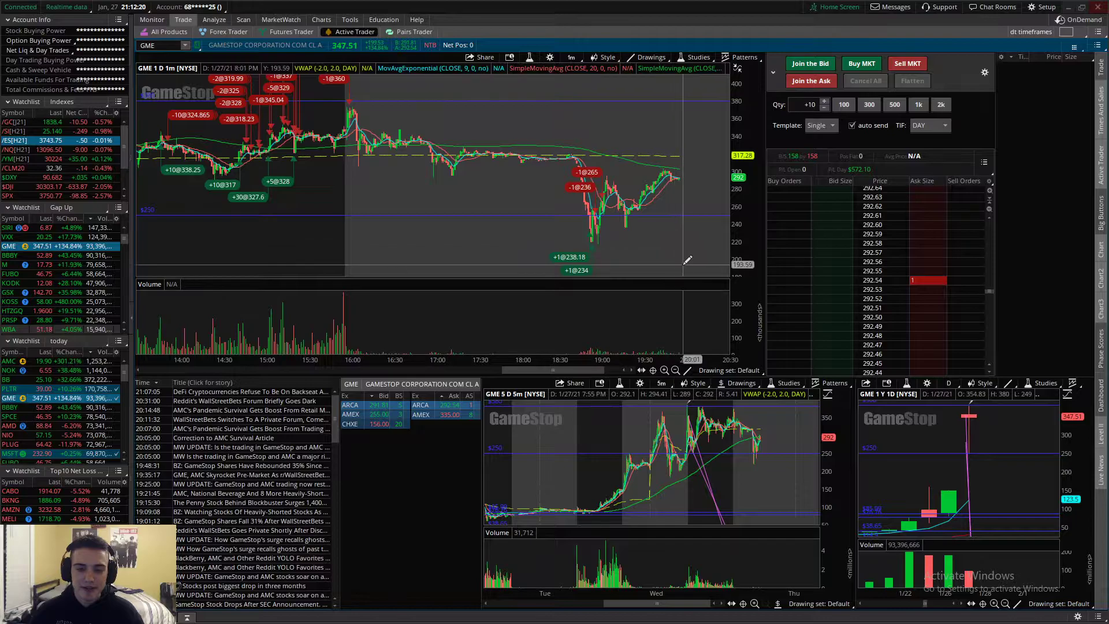
# - Examine GME's after-hours one-share buys and sells around 19:00, with the price axis automatically rescaled
pyautogui.scroll(5, 687, 260)
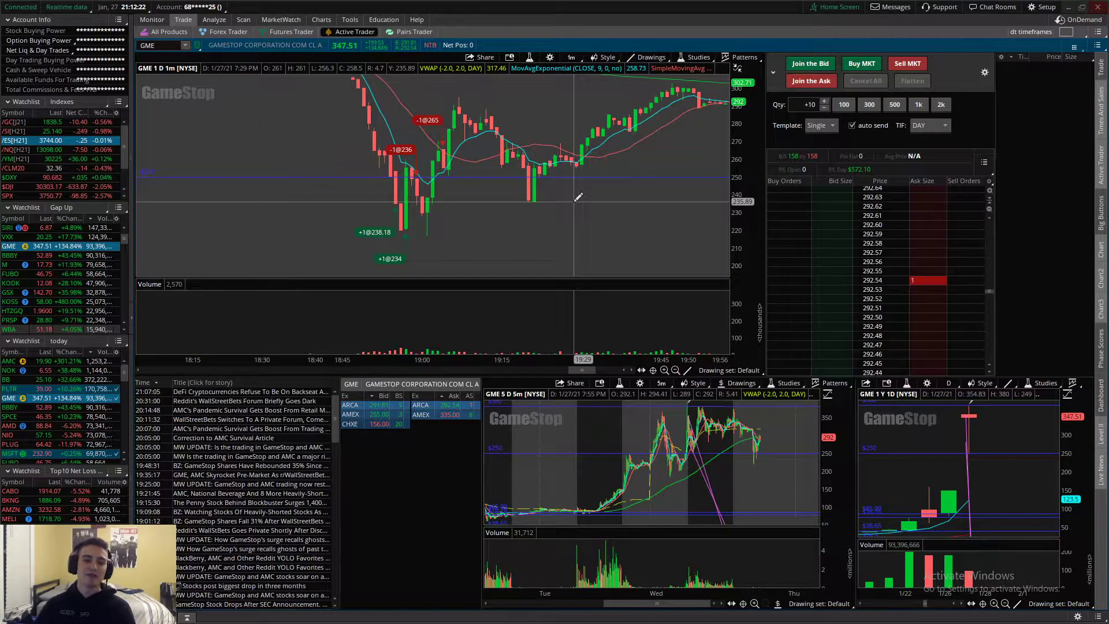
pyautogui.moveTo(532, 223); pyautogui.dragTo(673, 248)
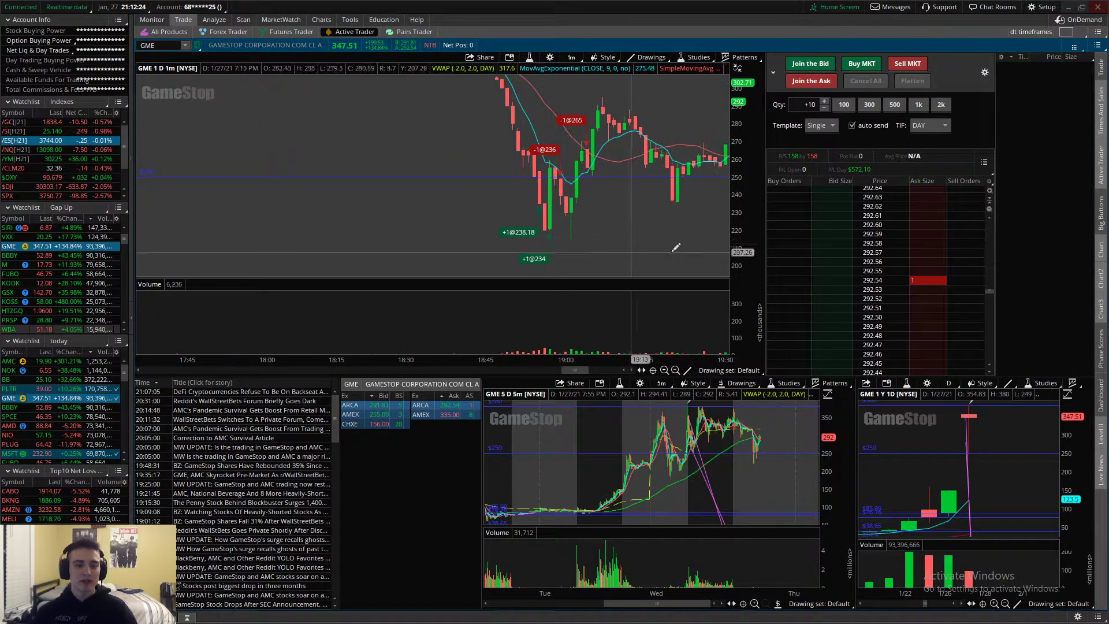
pyautogui.click(727, 56)
pyautogui.click(692, 89)
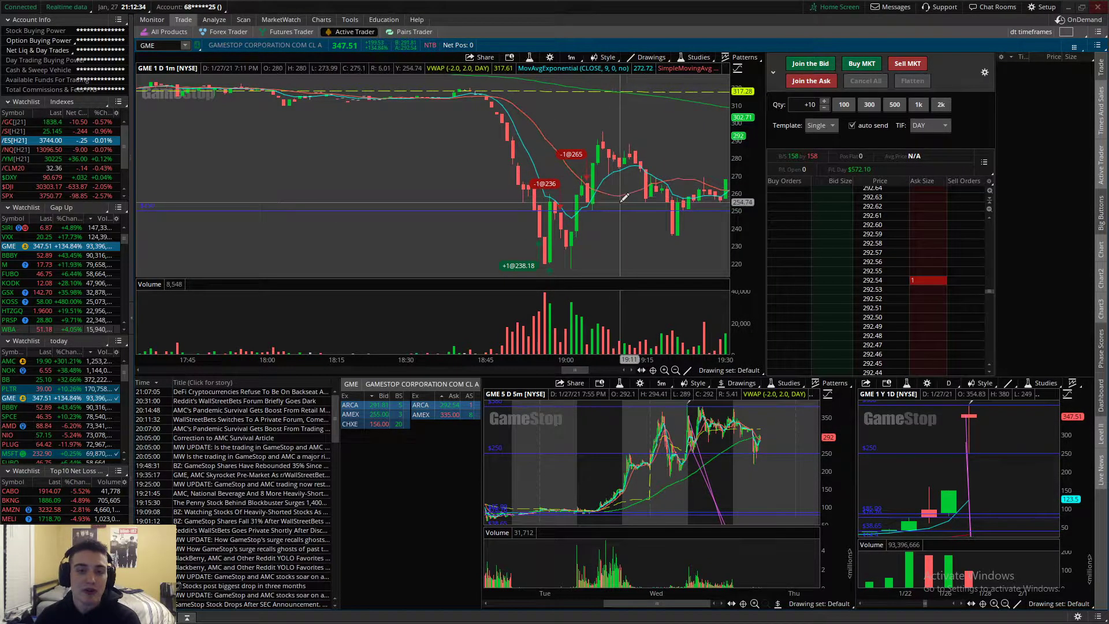
pyautogui.scroll(-3, 583, 369)
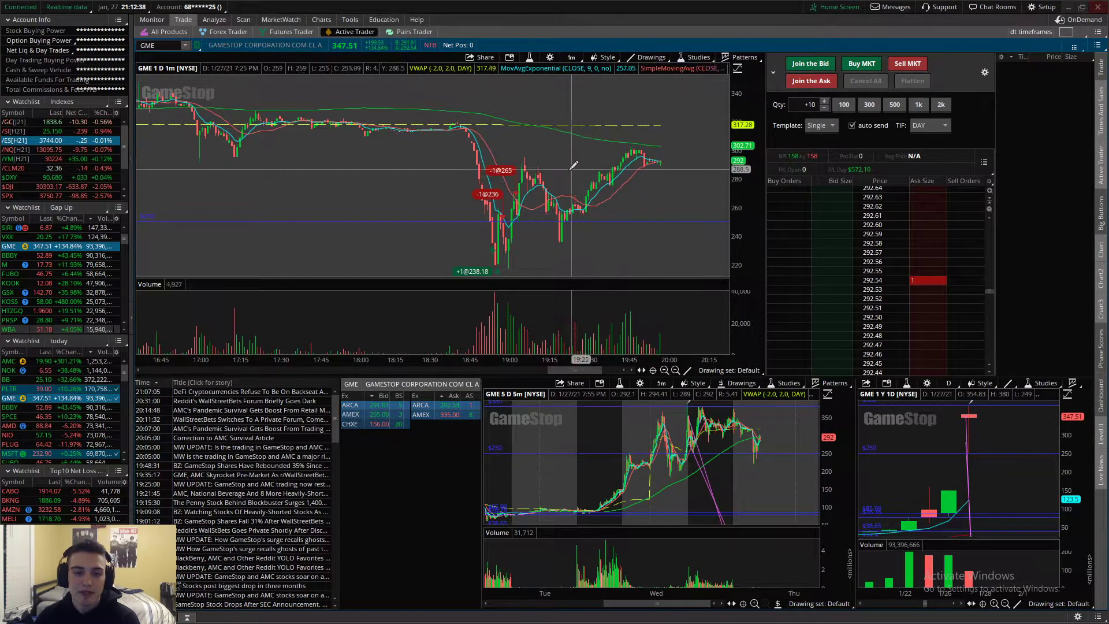
pyautogui.scroll(2, 569, 190)
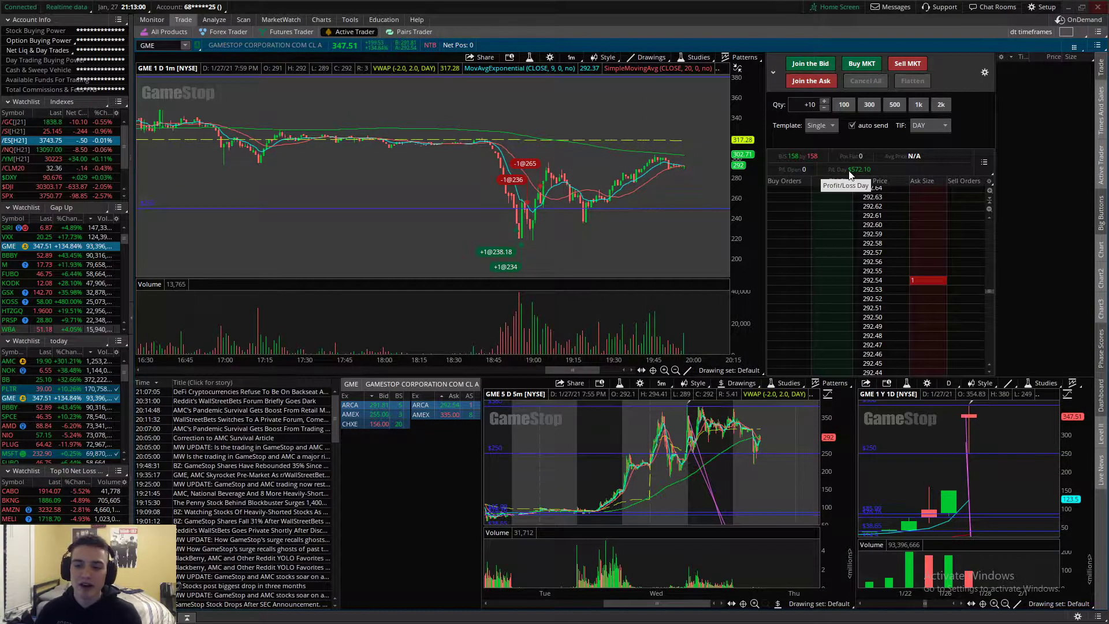
# - Check each ticker's profit and loss for the day in the position statement, and load NOK in the Active Trader charts
pyautogui.click(152, 19)
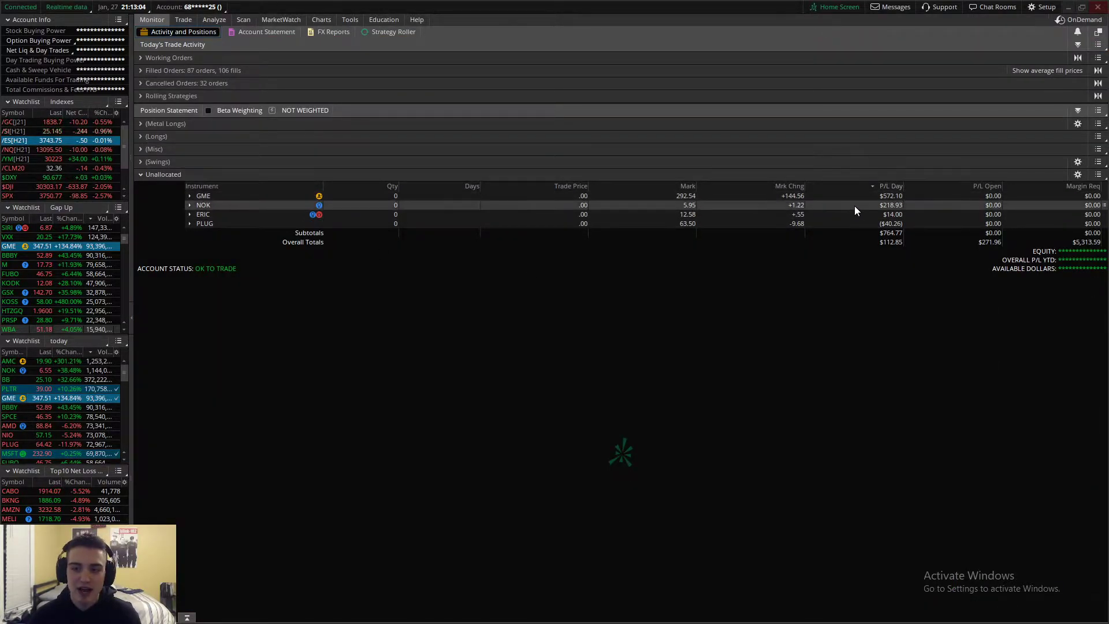
pyautogui.click(182, 19)
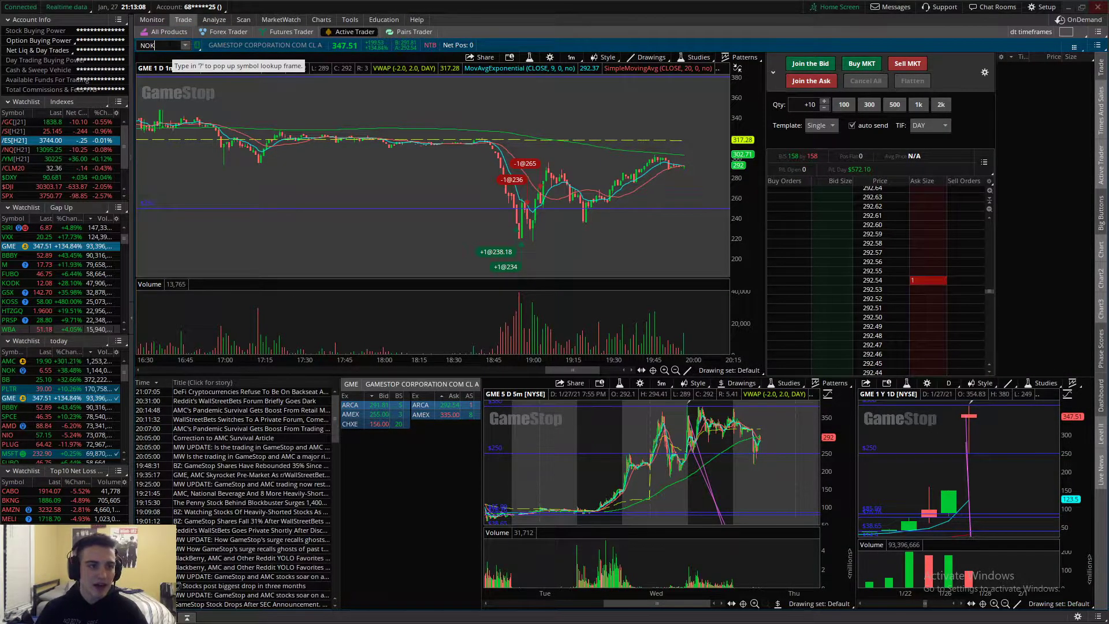
pyautogui.press('Return')
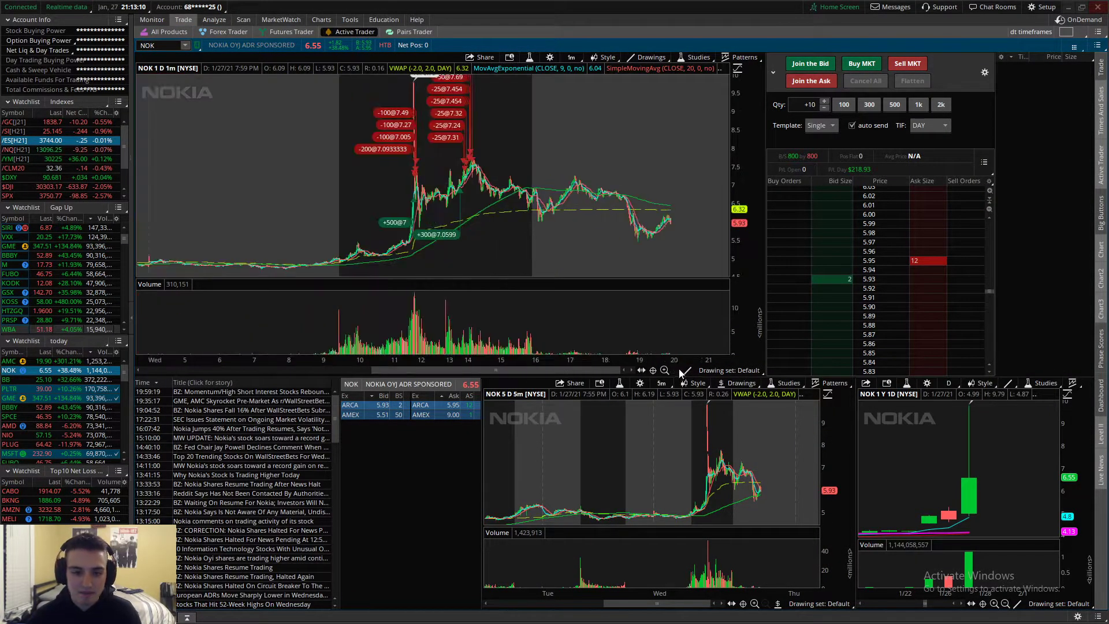
# - Examine NOK's 500-share buy and the sells that follow around 11:55 at candle level on the 1-minute chart
pyautogui.scroll(8, 394, 201)
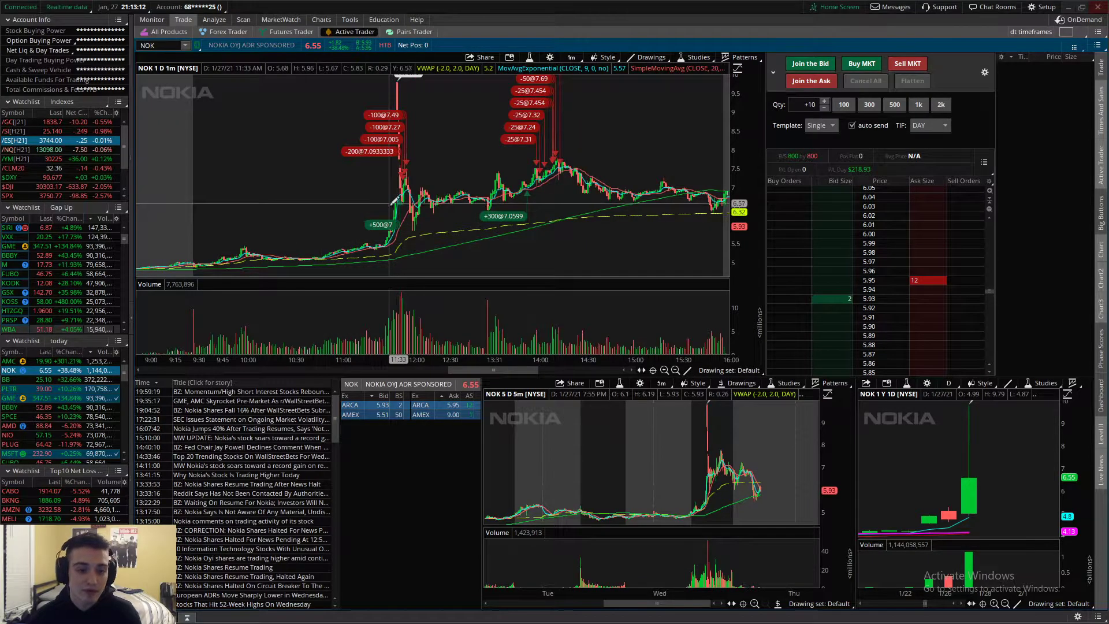
pyautogui.scroll(3, 395, 200)
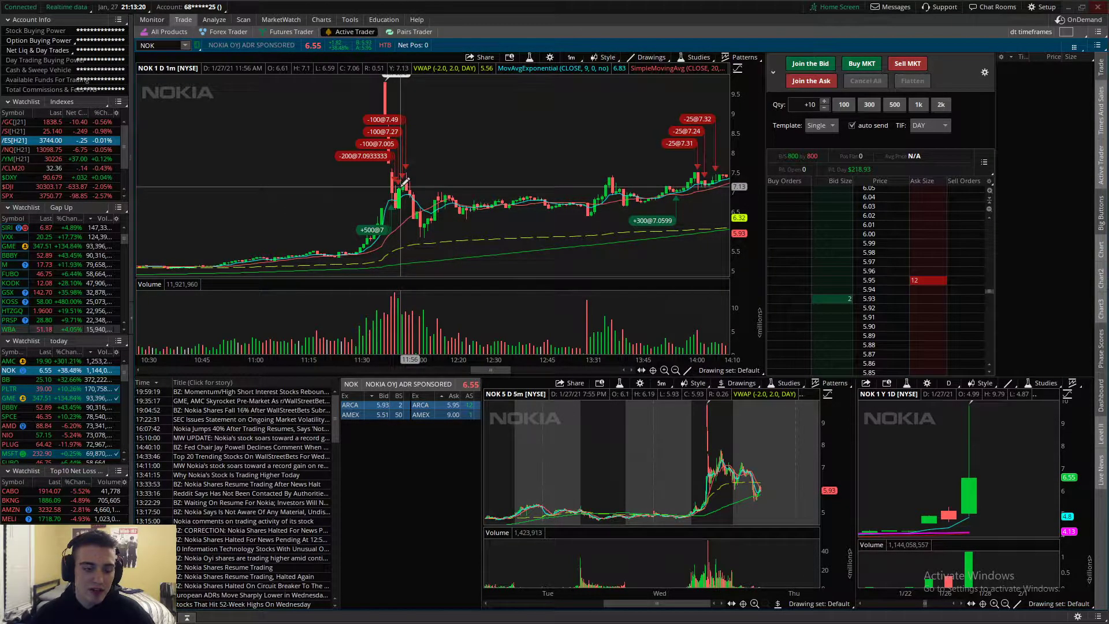
pyautogui.moveTo(455, 245); pyautogui.dragTo(323, 191)
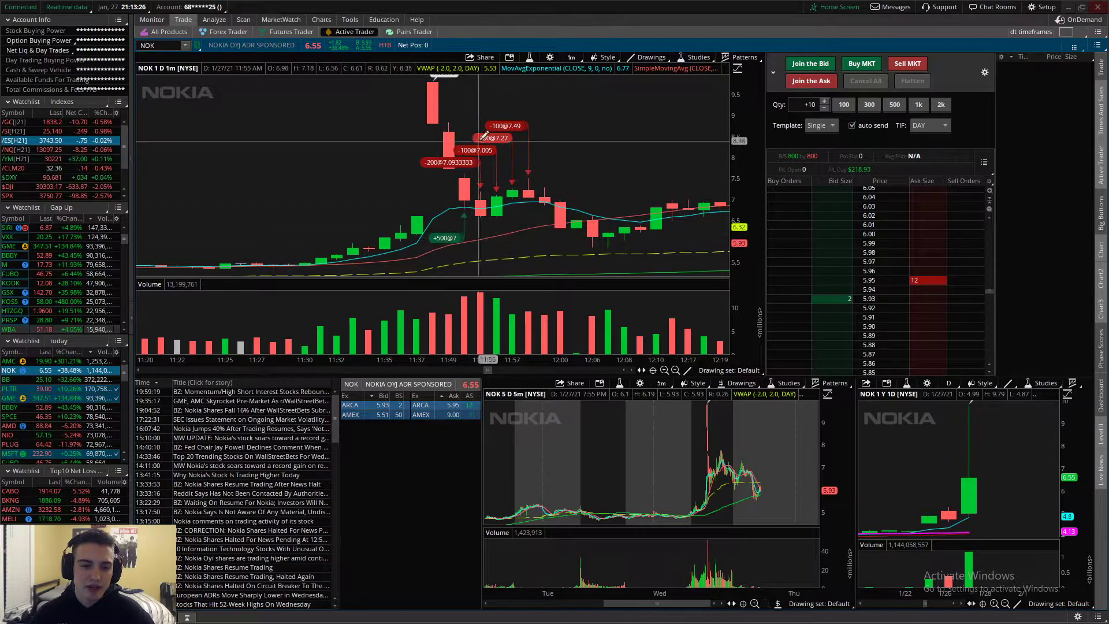
# - Examine NOK's remaining trades on the 1-minute chart, from the 11:55 exits to the 300-share buy and partial sells around 14:00
pyautogui.scroll(-3, 551, 242)
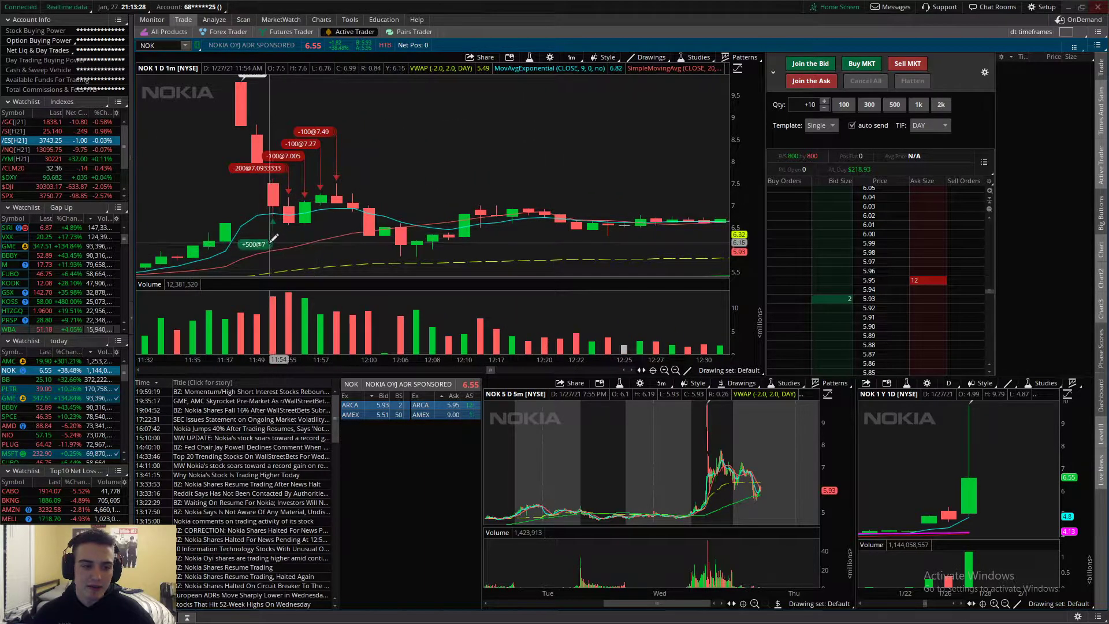
pyautogui.scroll(-15, 340, 111)
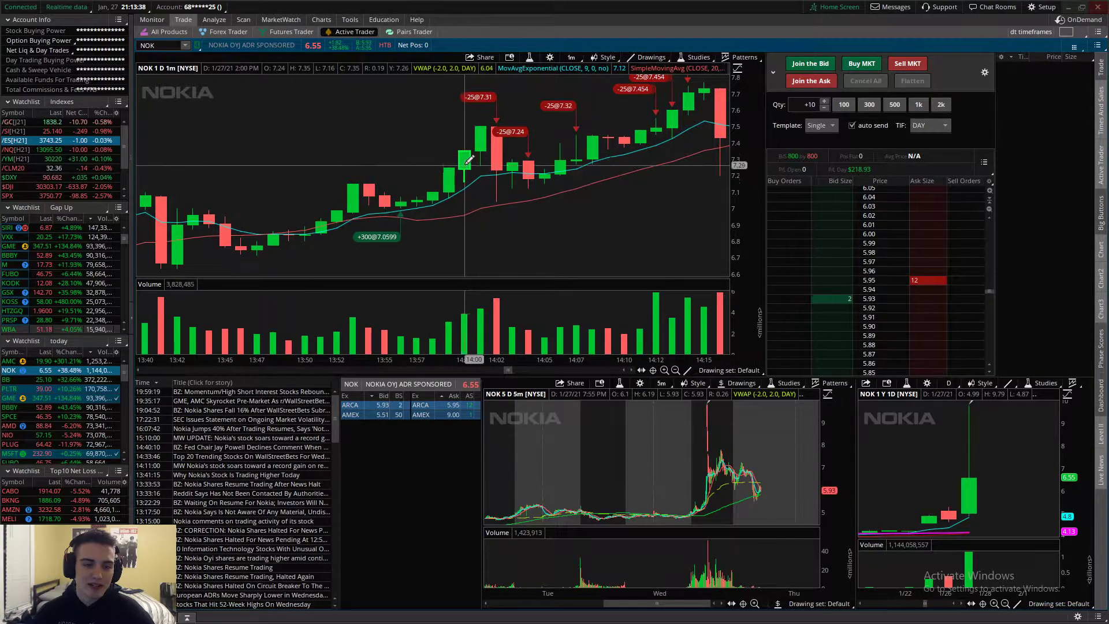
pyautogui.scroll(-5, 451, 179)
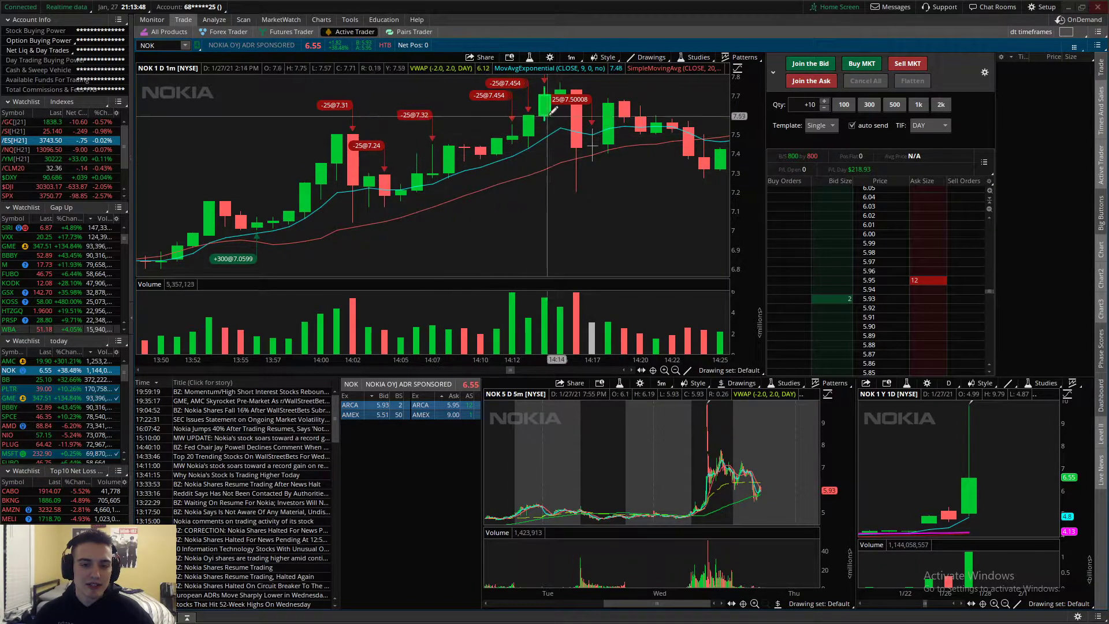
pyautogui.click(675, 369)
pyautogui.scroll(4, 488, 186)
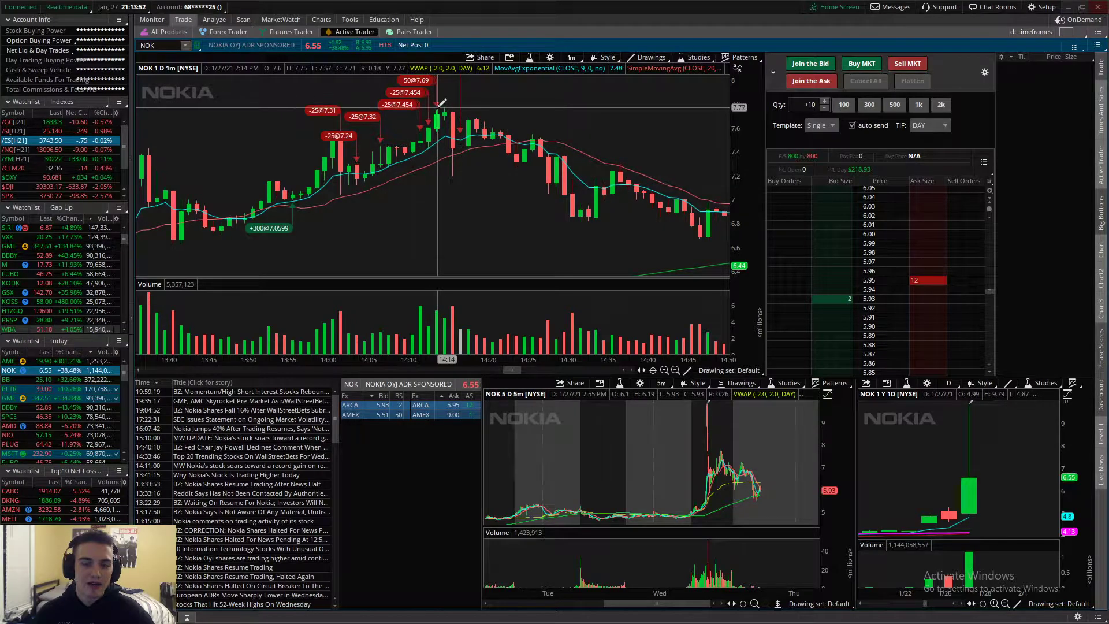
pyautogui.click(674, 370)
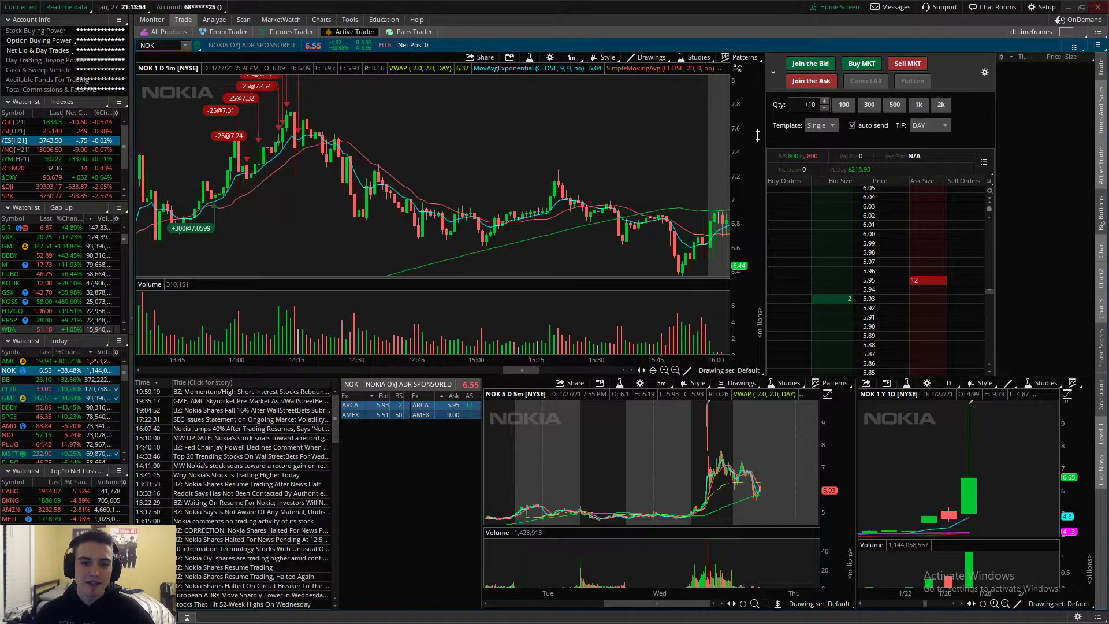
pyautogui.moveTo(757, 136); pyautogui.dragTo(757, 168)
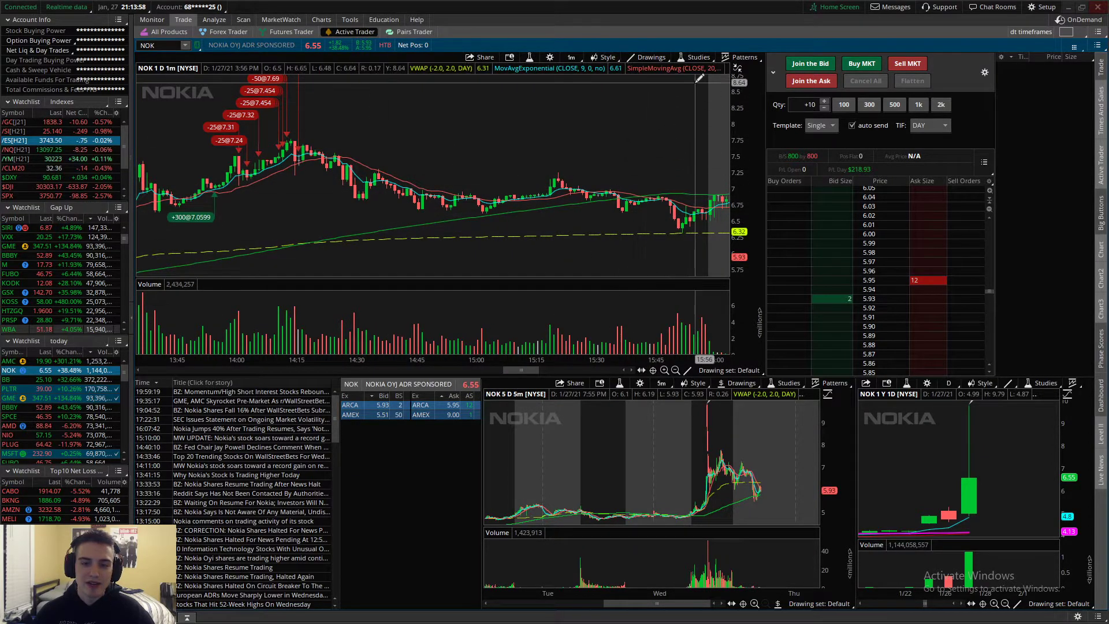
# - Turn off the display of trades in the chart settings
pyautogui.click(549, 57)
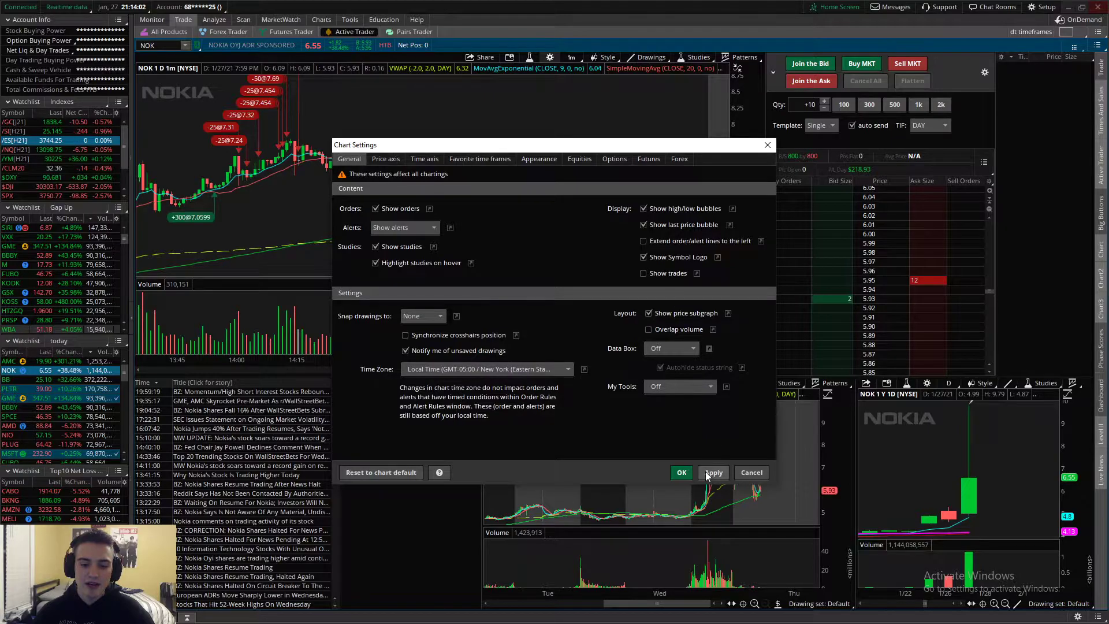
pyautogui.click(681, 472)
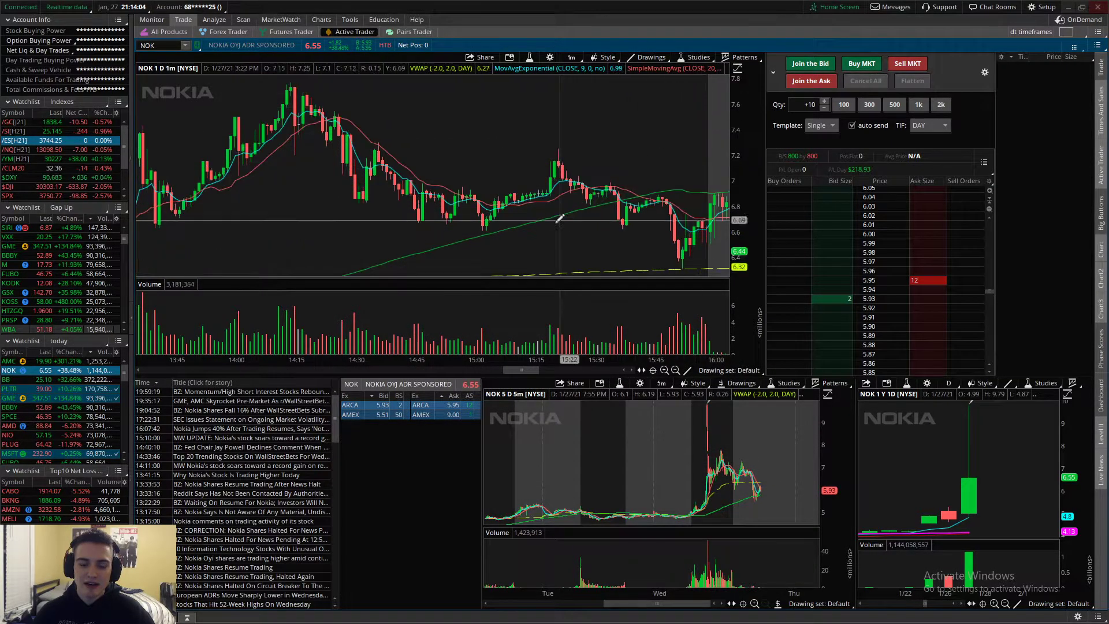
pyautogui.click(549, 57)
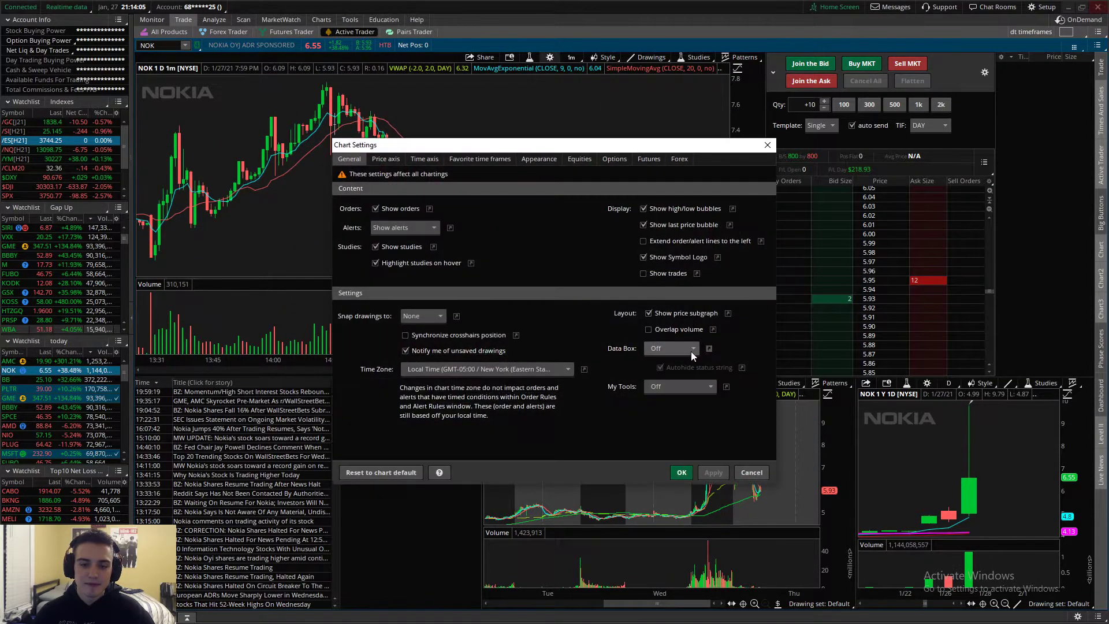
pyautogui.click(751, 473)
# - Check the day's profit and loss per ticker in the position statement, and load GME in the Active Trader charts
pyautogui.click(152, 19)
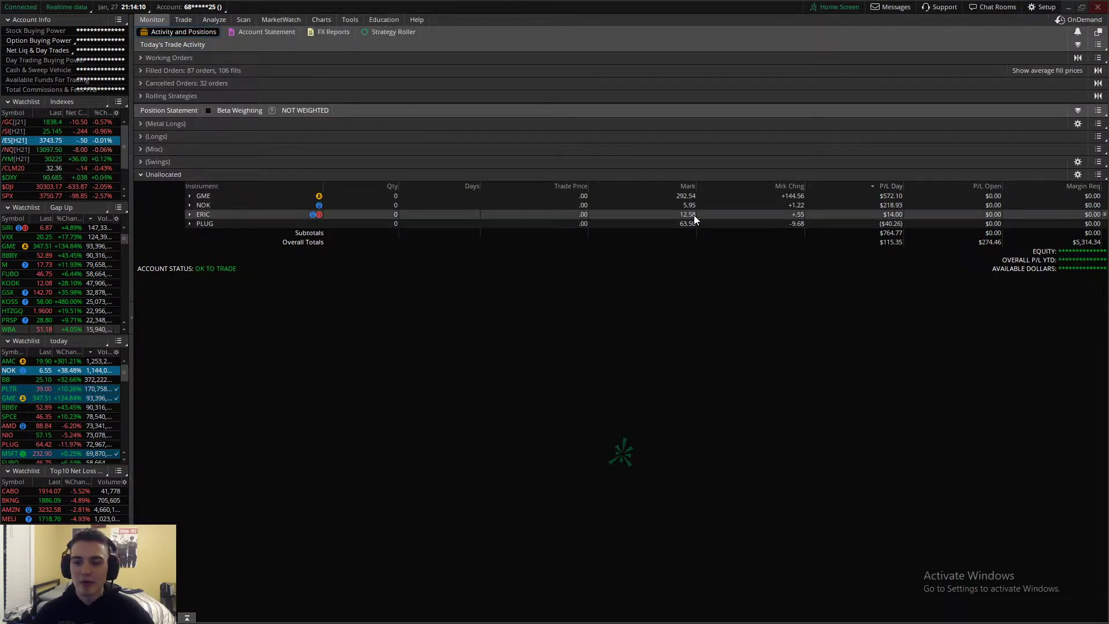
pyautogui.click(184, 22)
pyautogui.write('GME')
pyautogui.press('Return')
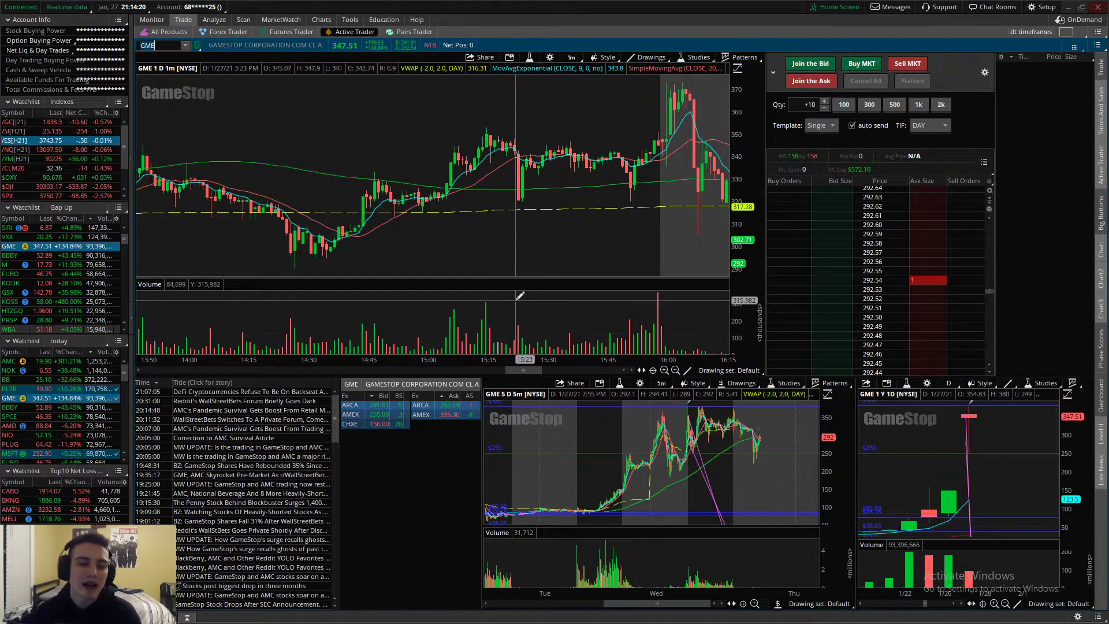
# - Examine GME's 1-minute candles from about 11:45 through the close and the start of the after-hours session
pyautogui.click(676, 370)
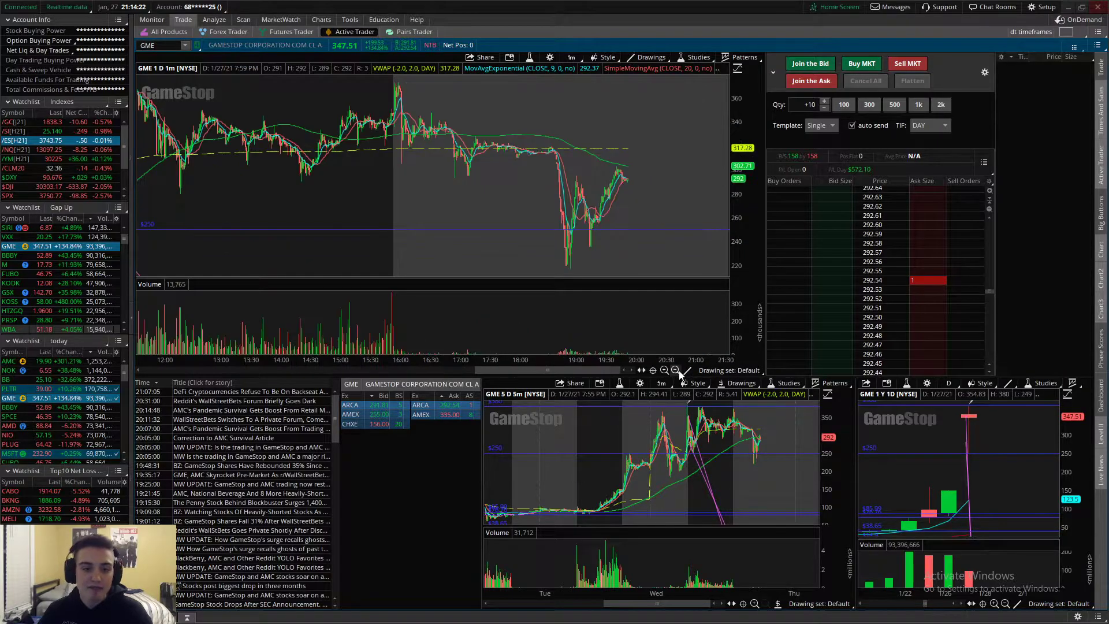
pyautogui.scroll(5, 601, 205)
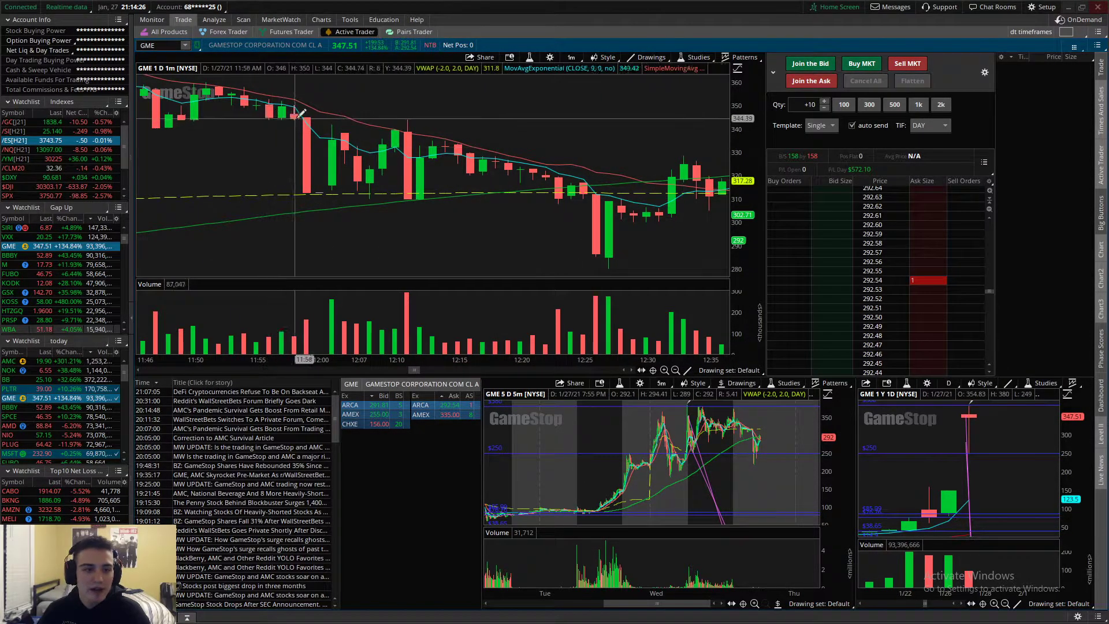
pyautogui.click(676, 370)
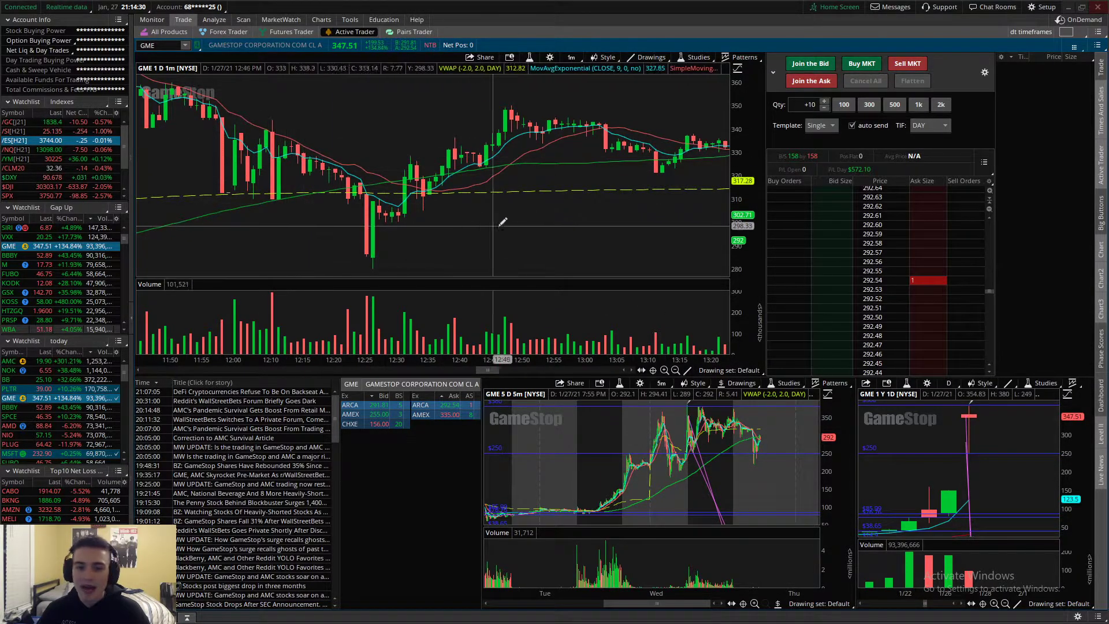
pyautogui.scroll(-8, 584, 213)
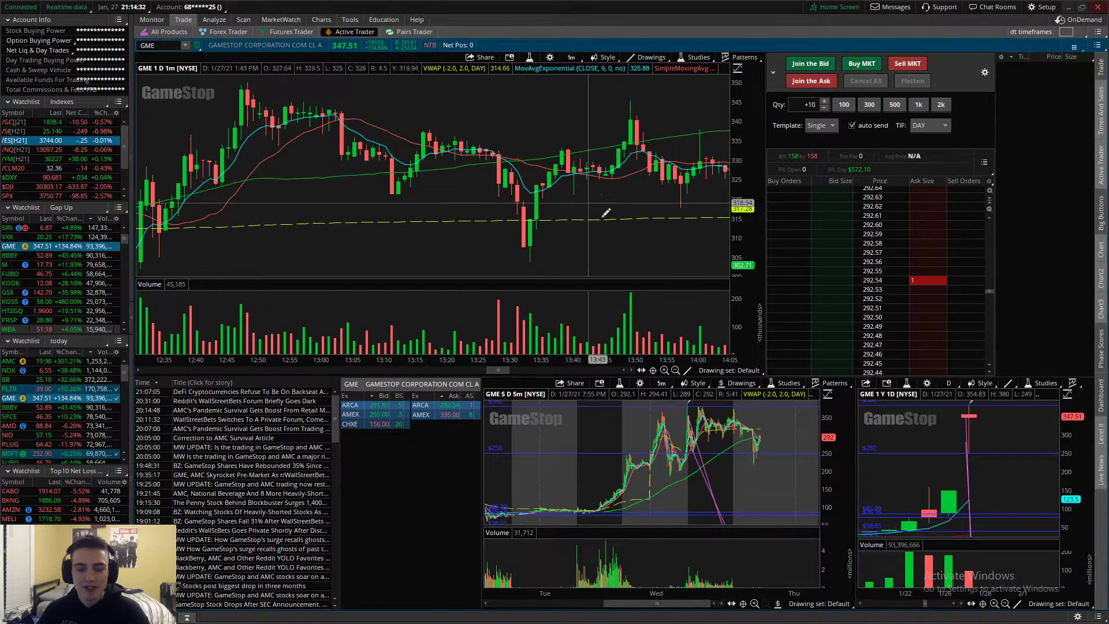
pyautogui.scroll(-8, 605, 213)
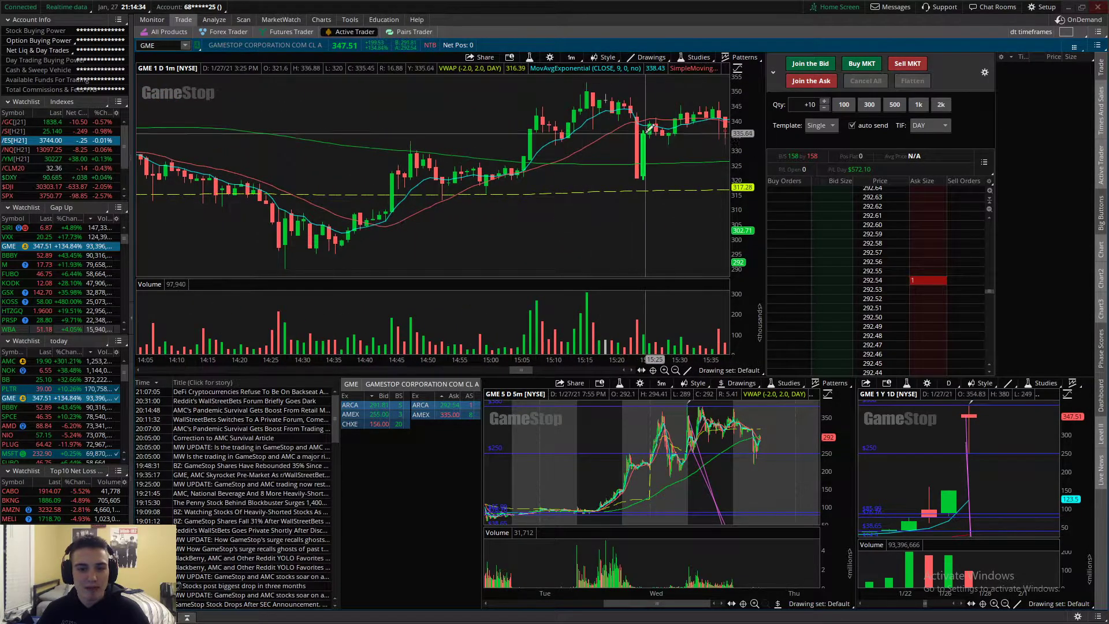
pyautogui.scroll(-4, 650, 127)
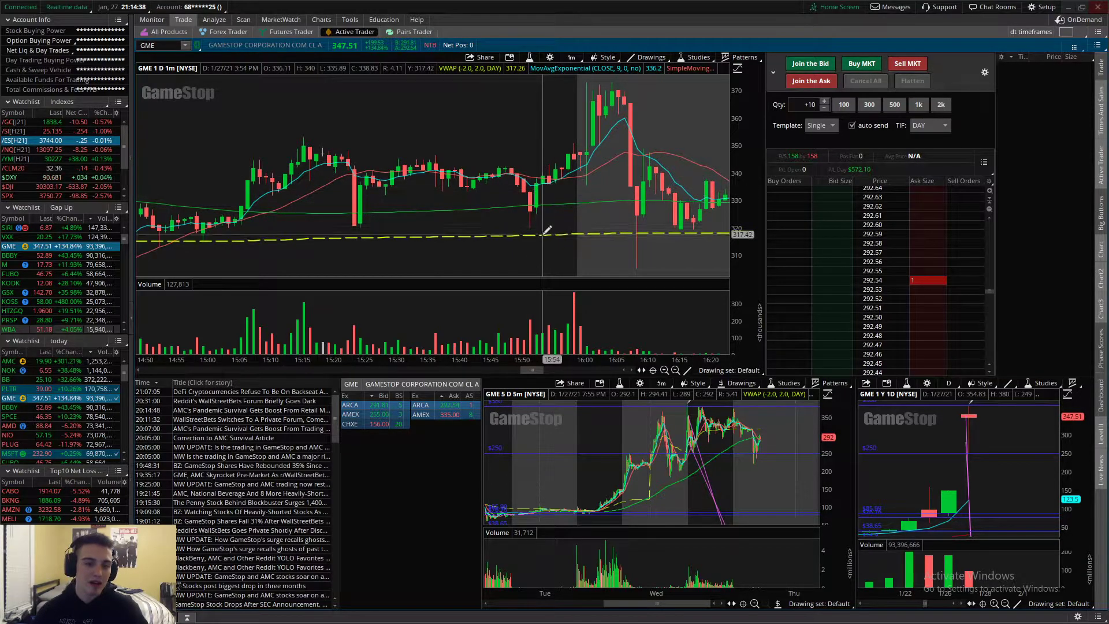
# - Look over GME's whole day, then examine the 12:27 low and the descending channel after the 9:30 open at candle level
pyautogui.click(675, 371)
pyautogui.moveTo(556, 369); pyautogui.dragTo(514, 370)
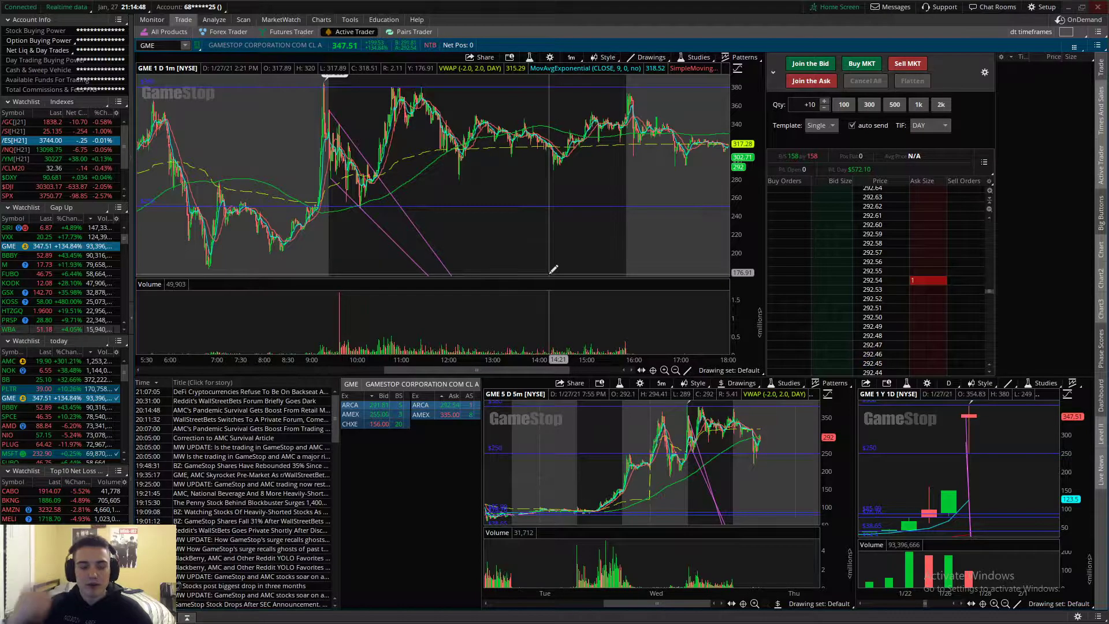
pyautogui.scroll(5, 514, 227)
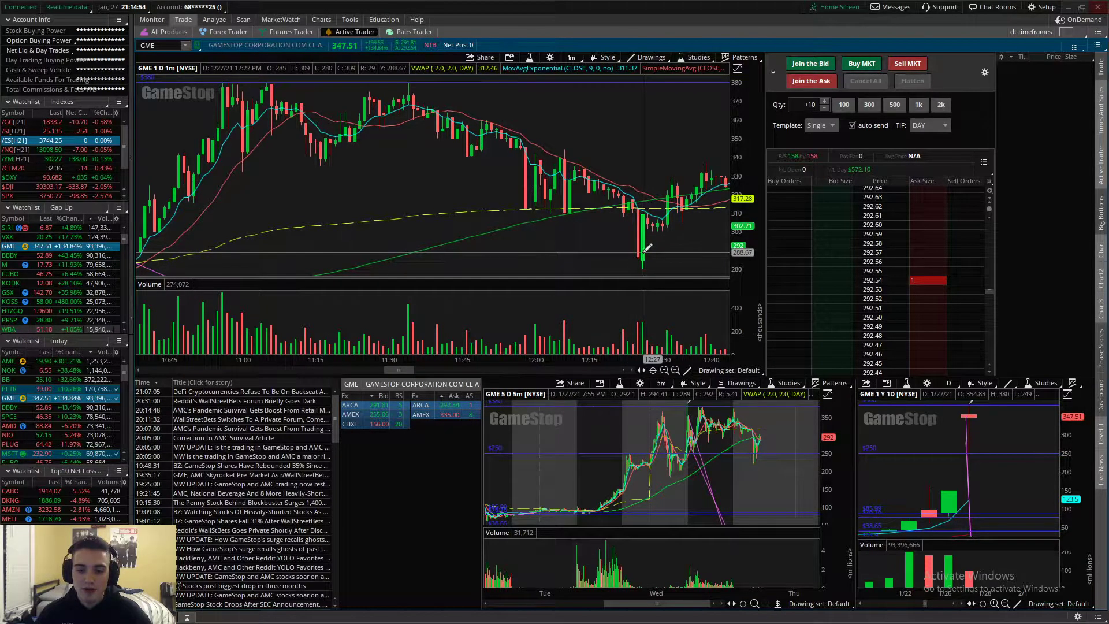
pyautogui.scroll(-5, 322, 235)
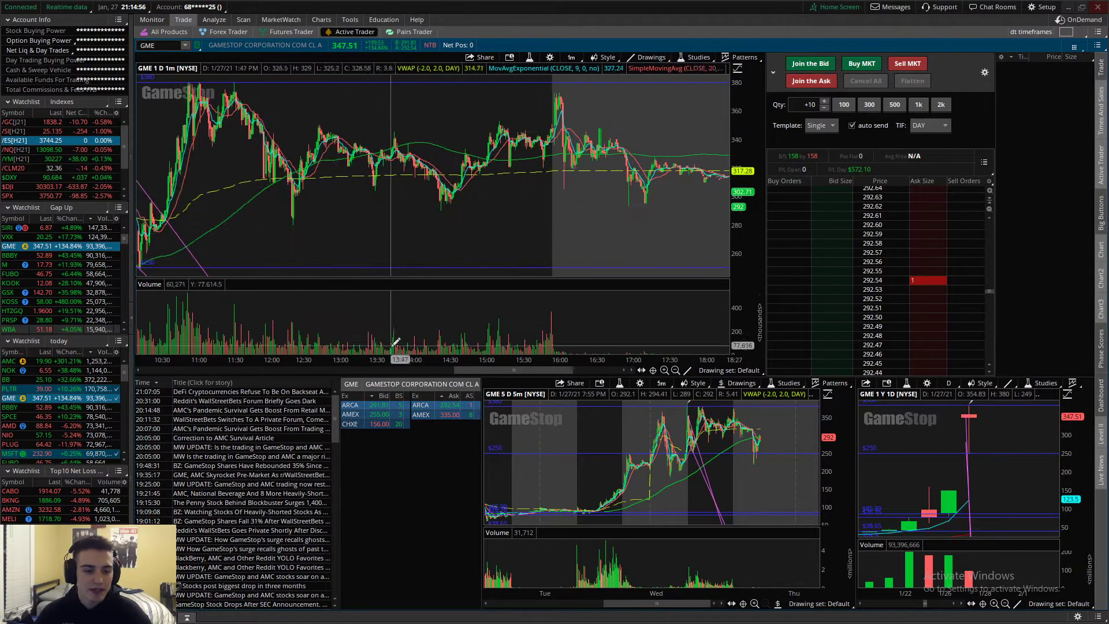
pyautogui.scroll(5, 425, 322)
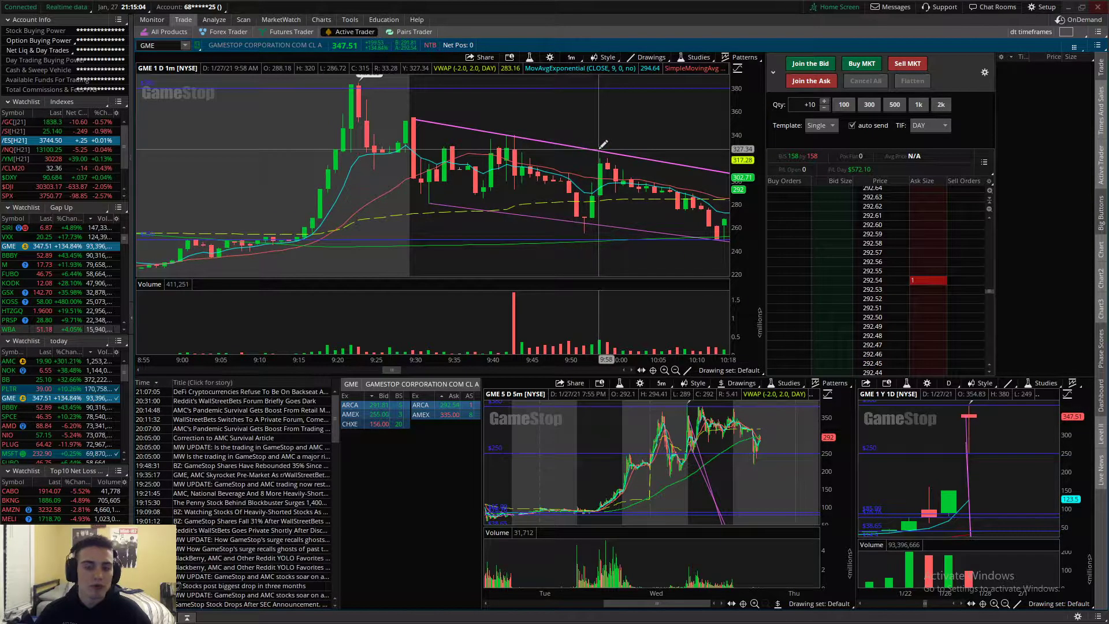
pyautogui.scroll(-5, 603, 144)
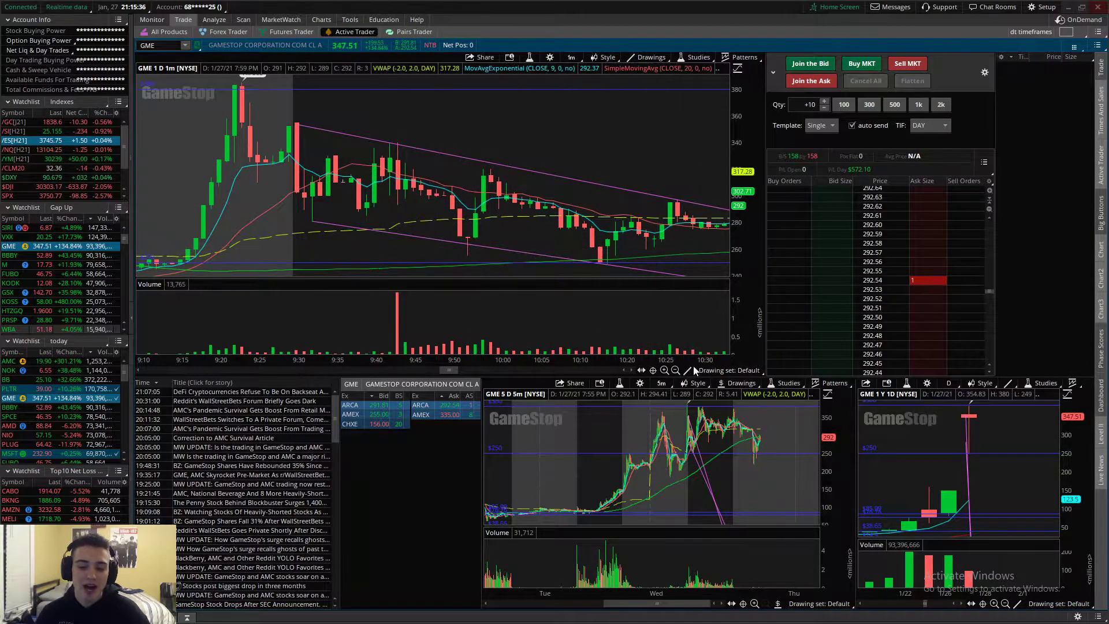
# - Follow GME's price action from the opening channel through the afternoon, and examine the drop and rebound around 15:25
pyautogui.click(675, 370)
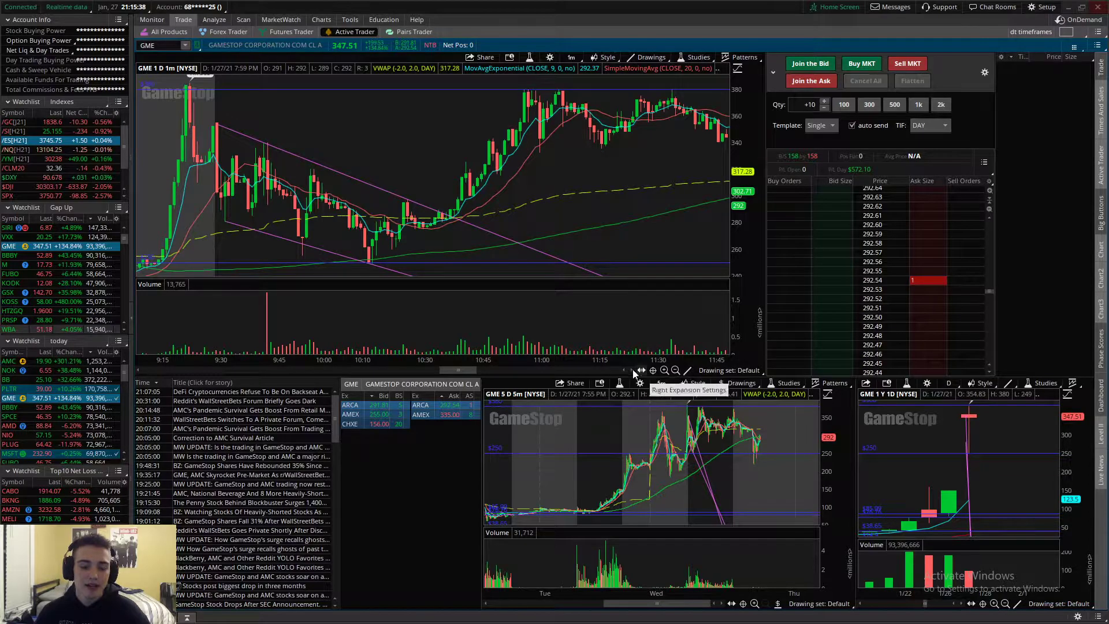
pyautogui.scroll(-3, 504, 370)
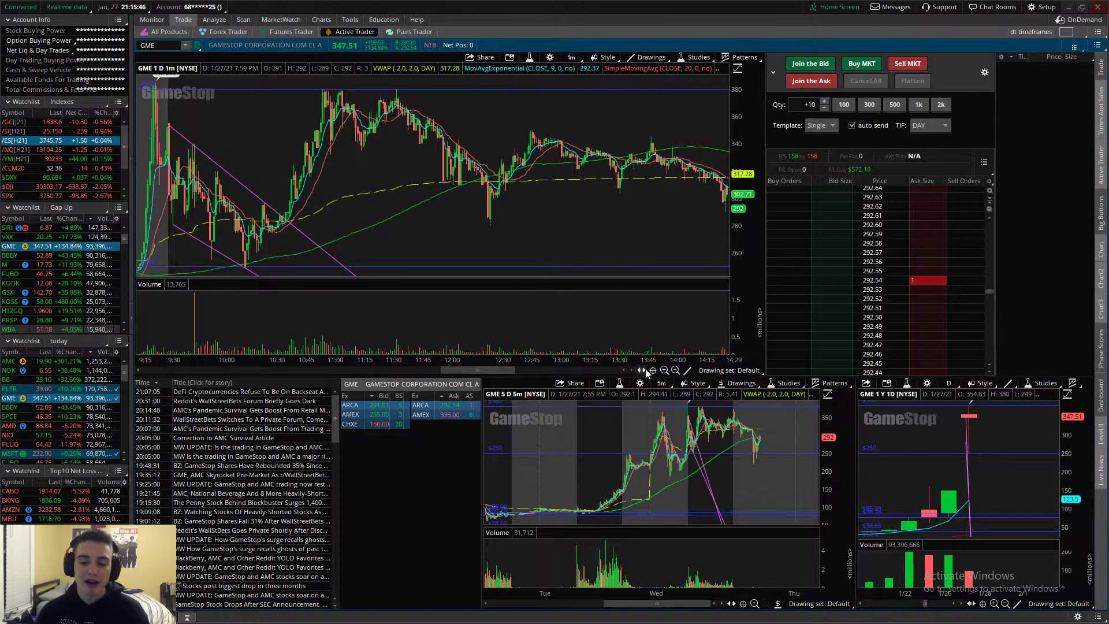
pyautogui.click(676, 370)
pyautogui.moveTo(504, 369); pyautogui.dragTo(475, 370)
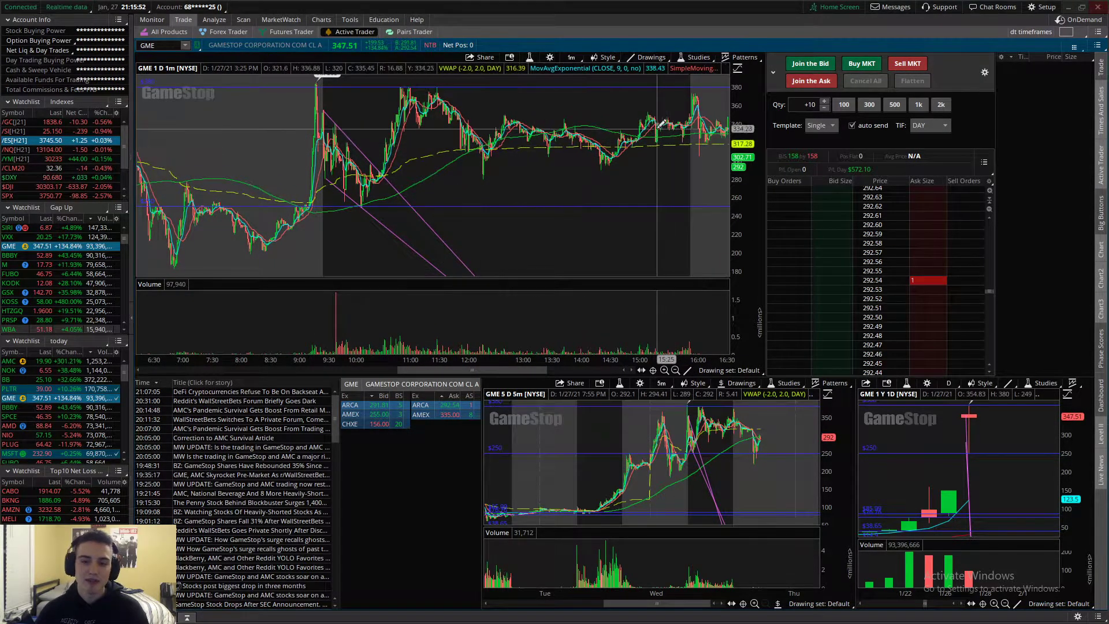
pyautogui.scroll(5, 660, 121)
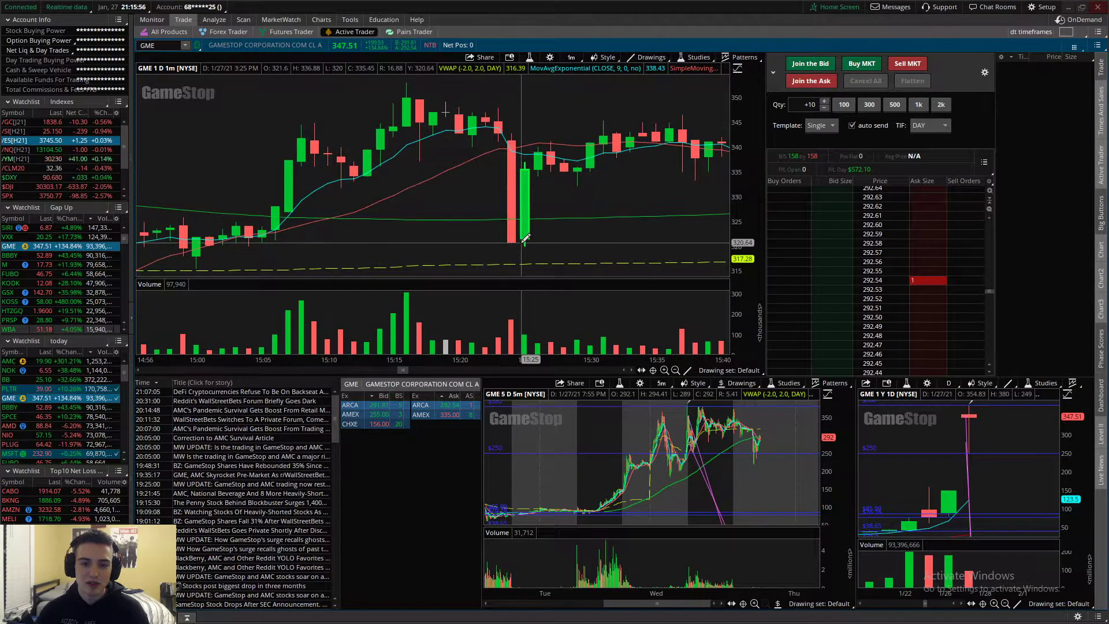
pyautogui.moveTo(684, 362); pyautogui.dragTo(663, 361)
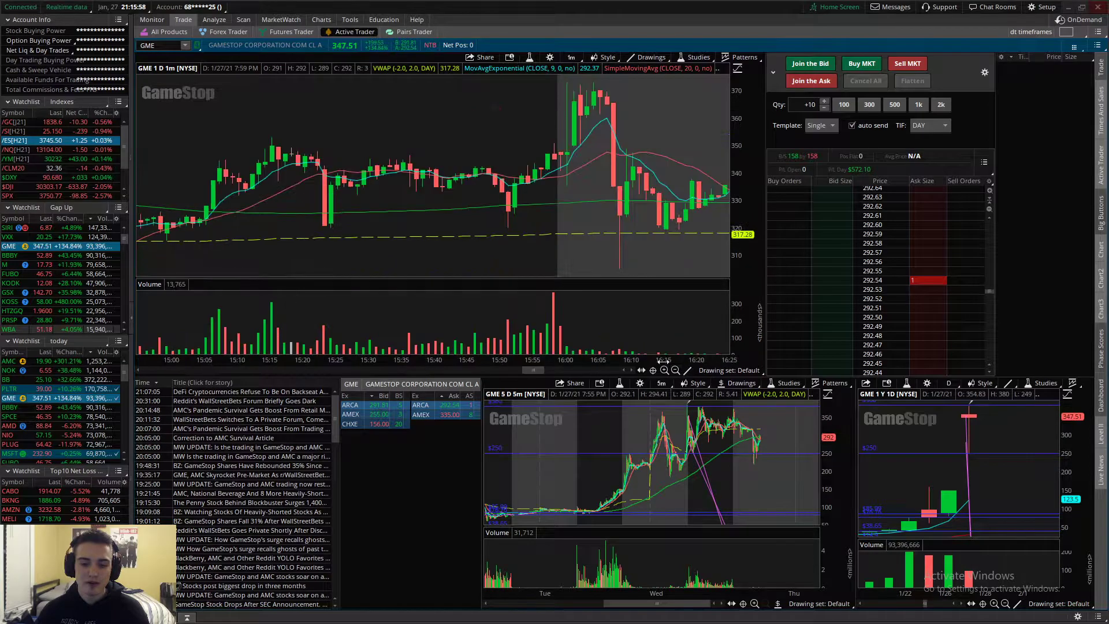
# - Compare GME's afternoon moves with its full-day 1-minute chart, from the premarket dip to the after-hours session
pyautogui.scroll(5, 681, 370)
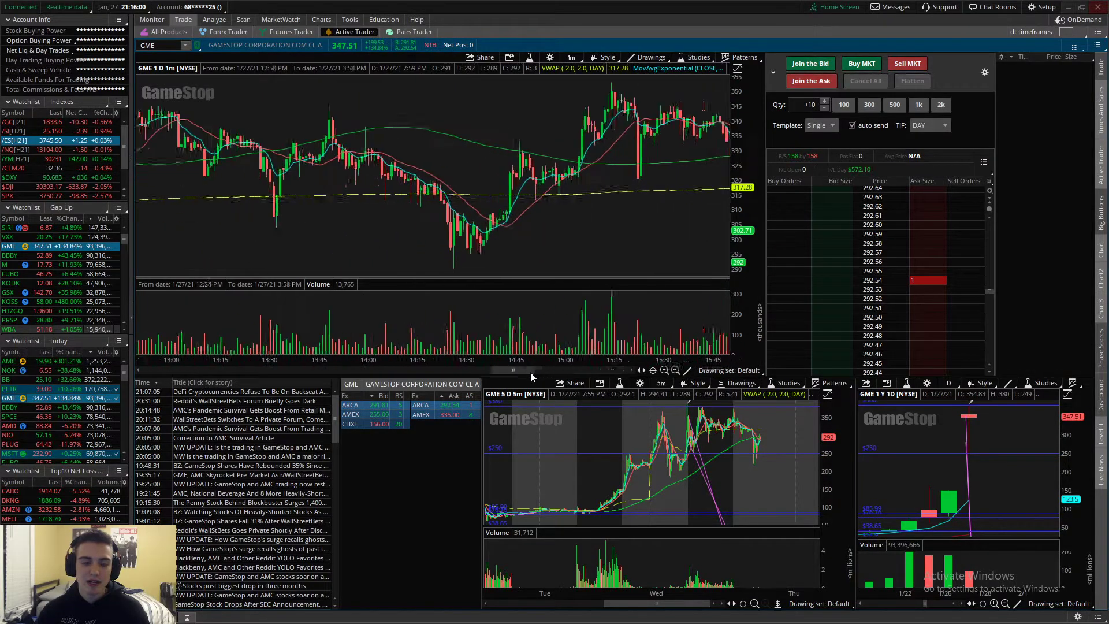
pyautogui.click(675, 370)
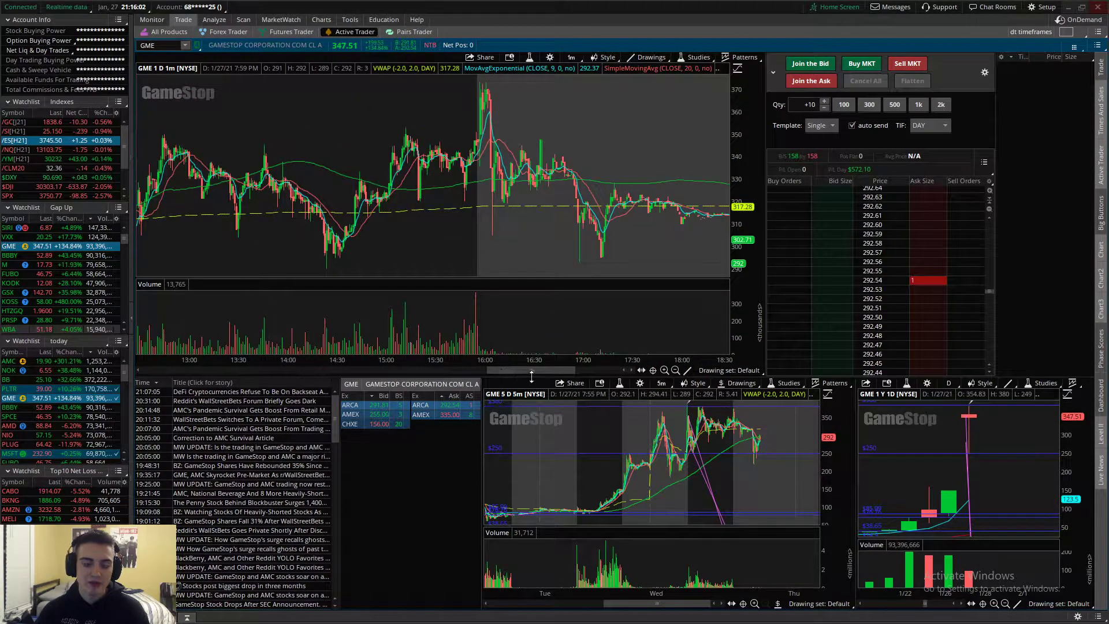
pyautogui.moveTo(528, 372); pyautogui.dragTo(502, 370)
pyautogui.click(675, 370)
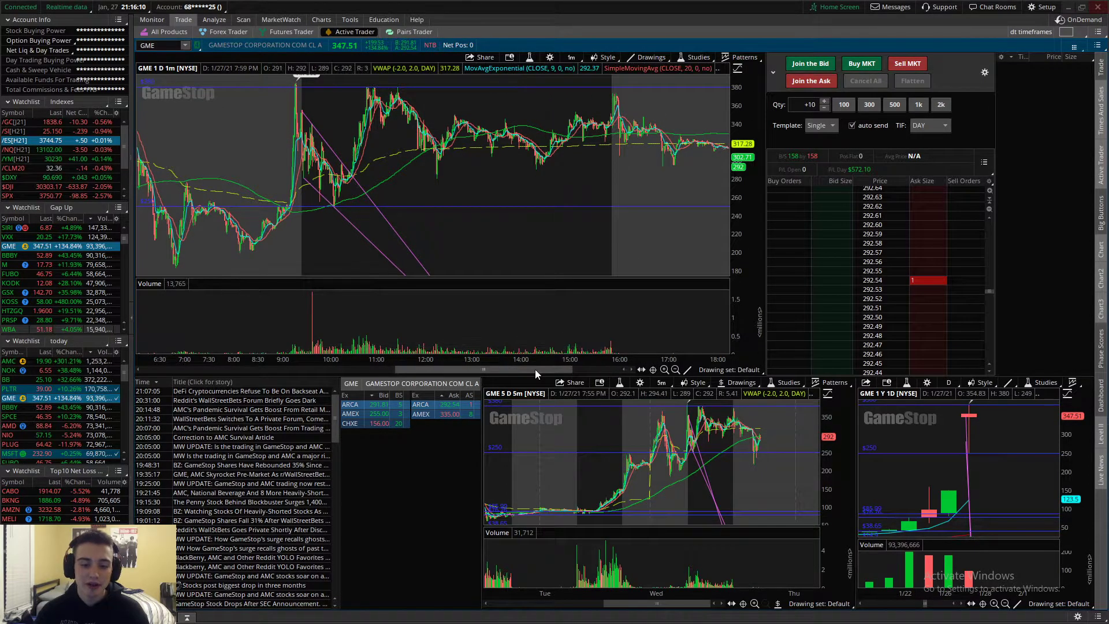
pyautogui.scroll(-6, 630, 222)
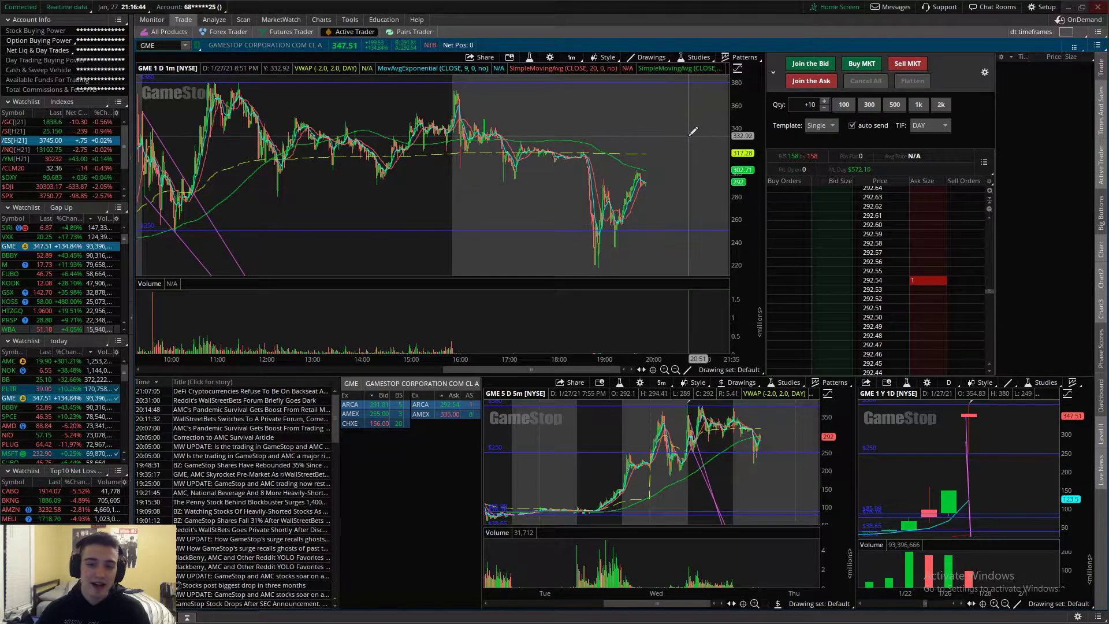
# - Examine GME's after-hours drop around 19:00 against the full day's range, and view its latest candle on the daily chart
pyautogui.scroll(-2, 587, 370)
pyautogui.moveTo(587, 370); pyautogui.dragTo(583, 370)
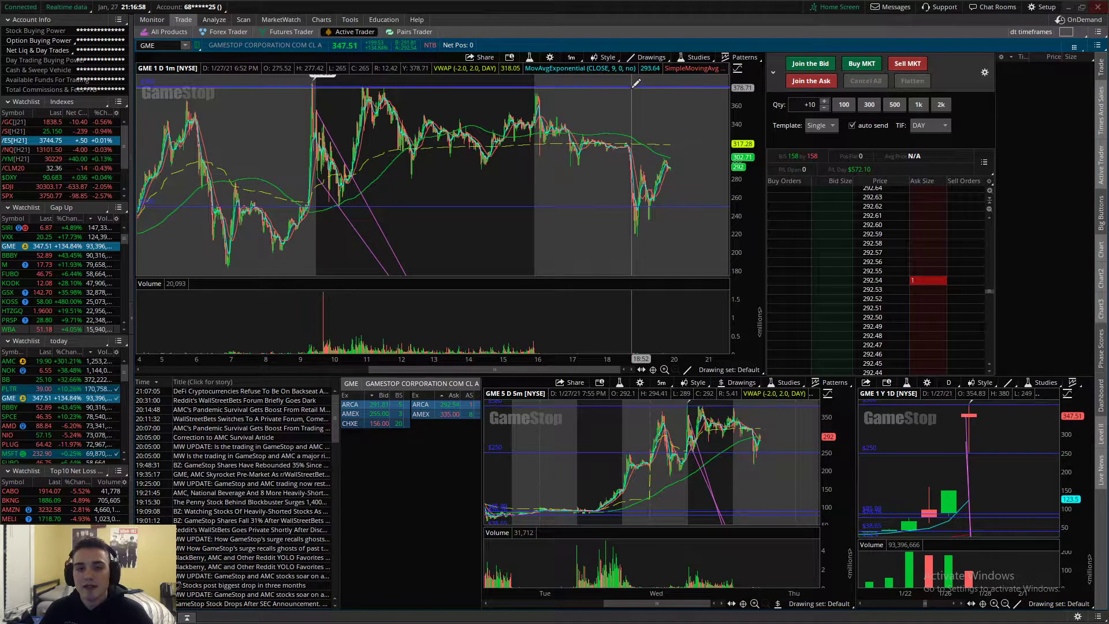
pyautogui.moveTo(696, 144)
pyautogui.mouseDown()
pyautogui.moveTo(640, 217)
pyautogui.moveTo(629, 285)
pyautogui.mouseUp()
pyautogui.scroll(-3, 616, 282)
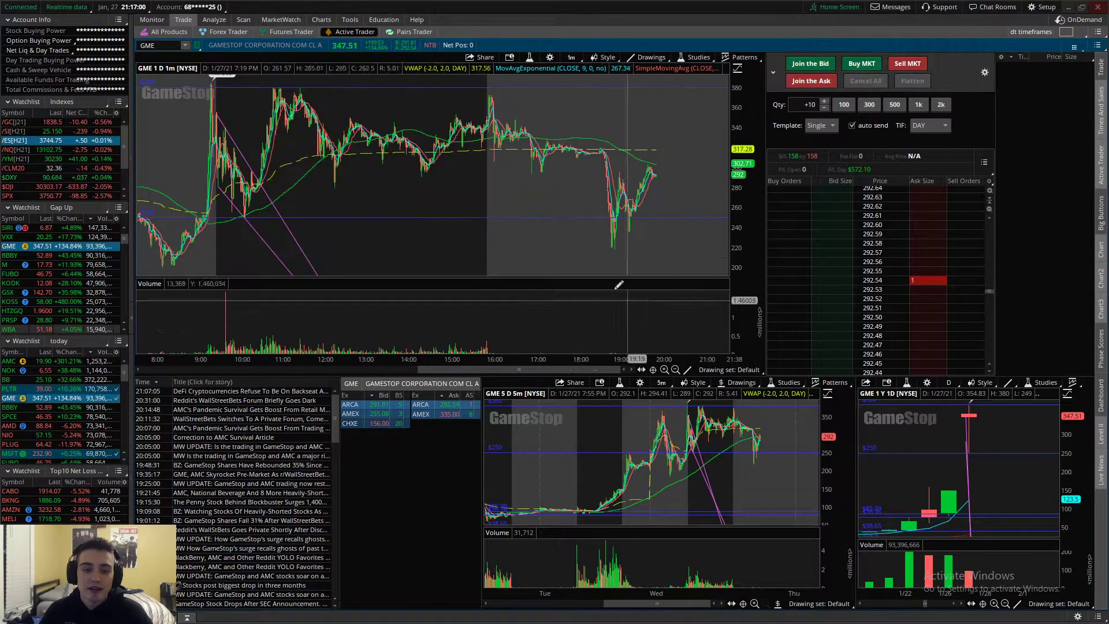
pyautogui.scroll(-3, 588, 364)
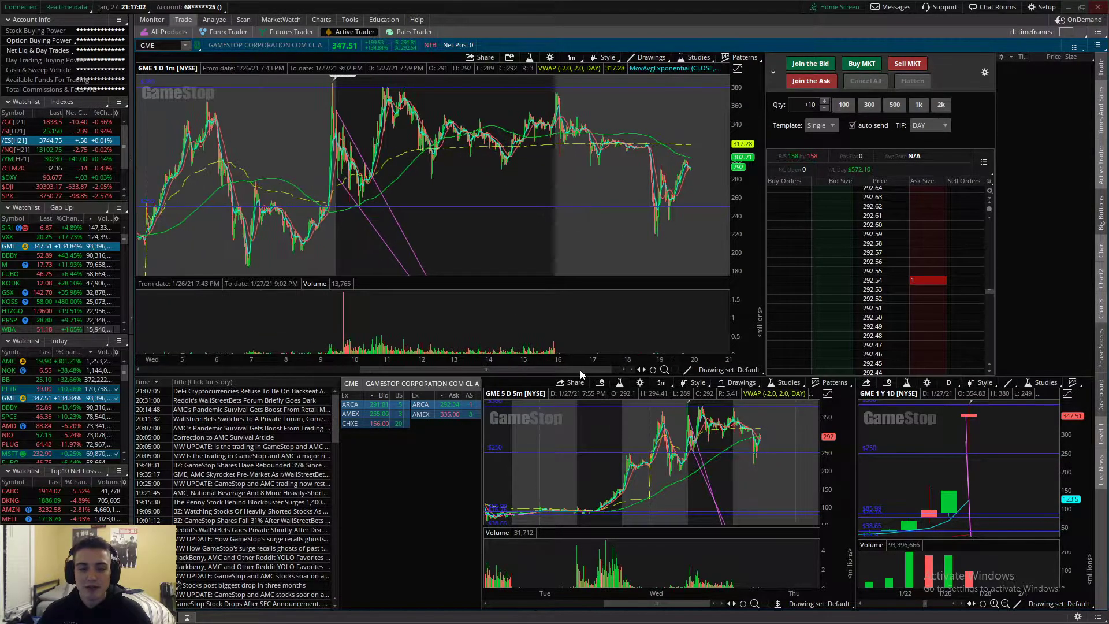
pyautogui.scroll(3, 984, 429)
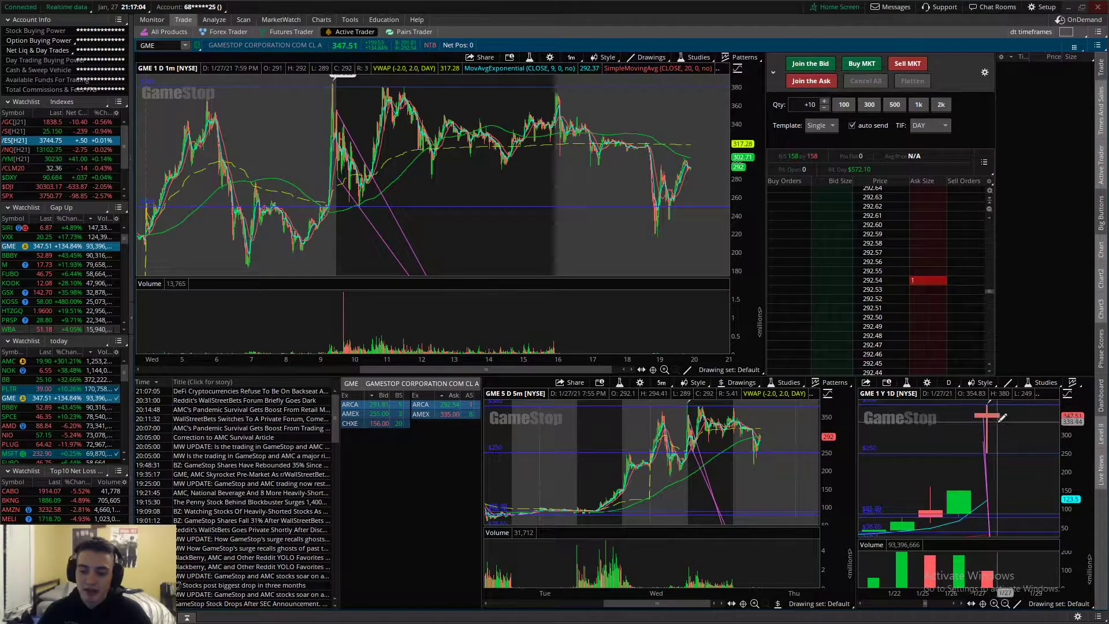
# - Examine GME's latest candle on the daily chart against the preceding days' candles
pyautogui.click(1005, 604)
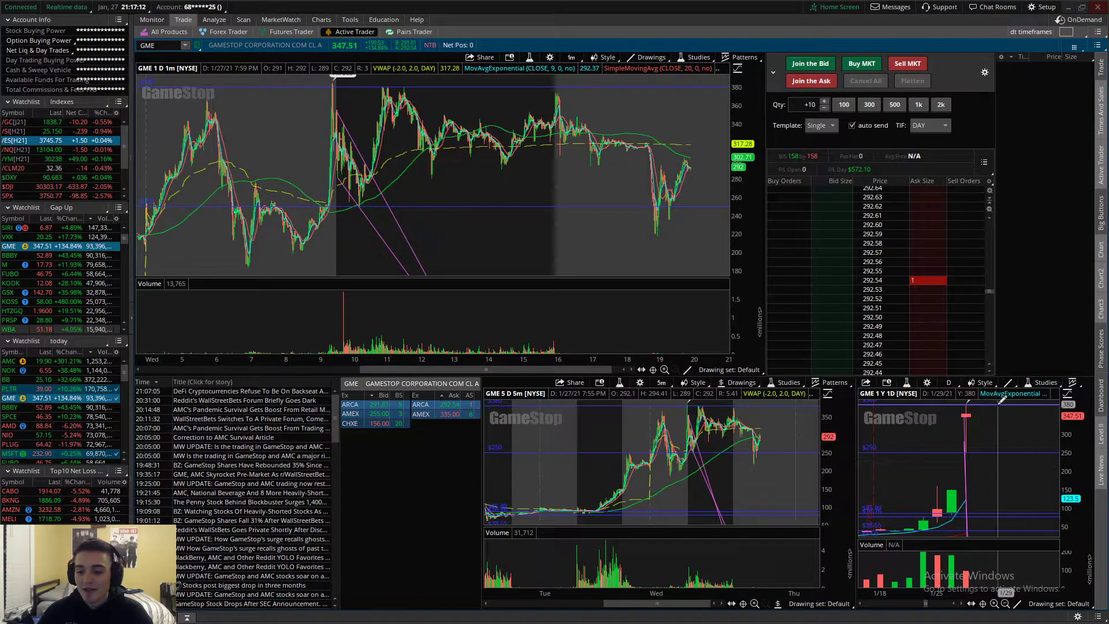
pyautogui.scroll(3, 988, 451)
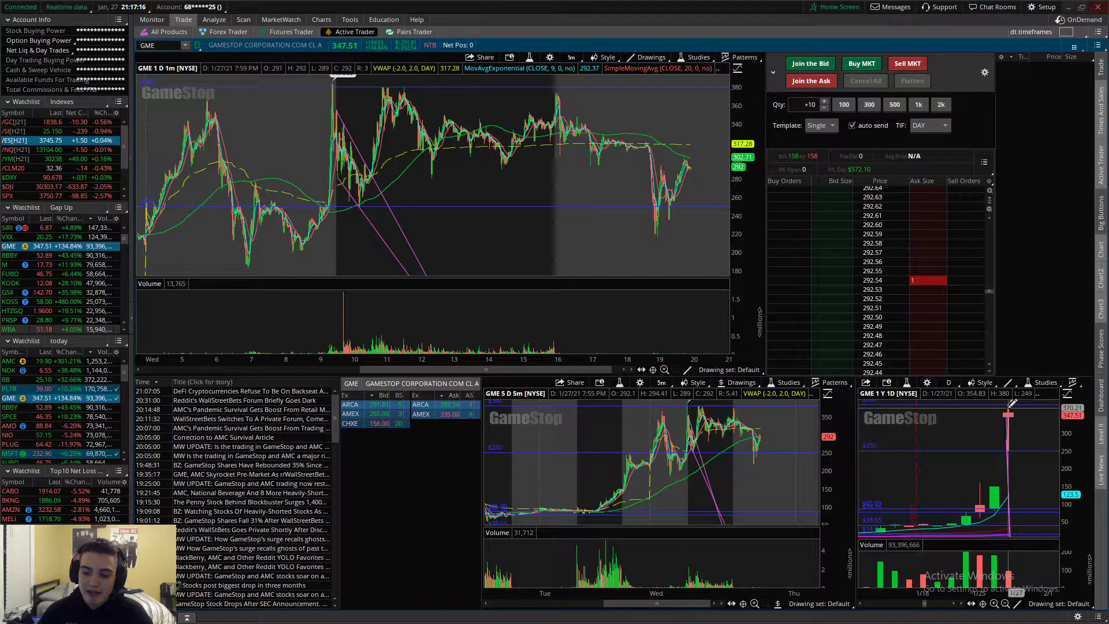
pyautogui.scroll(-3, 1012, 407)
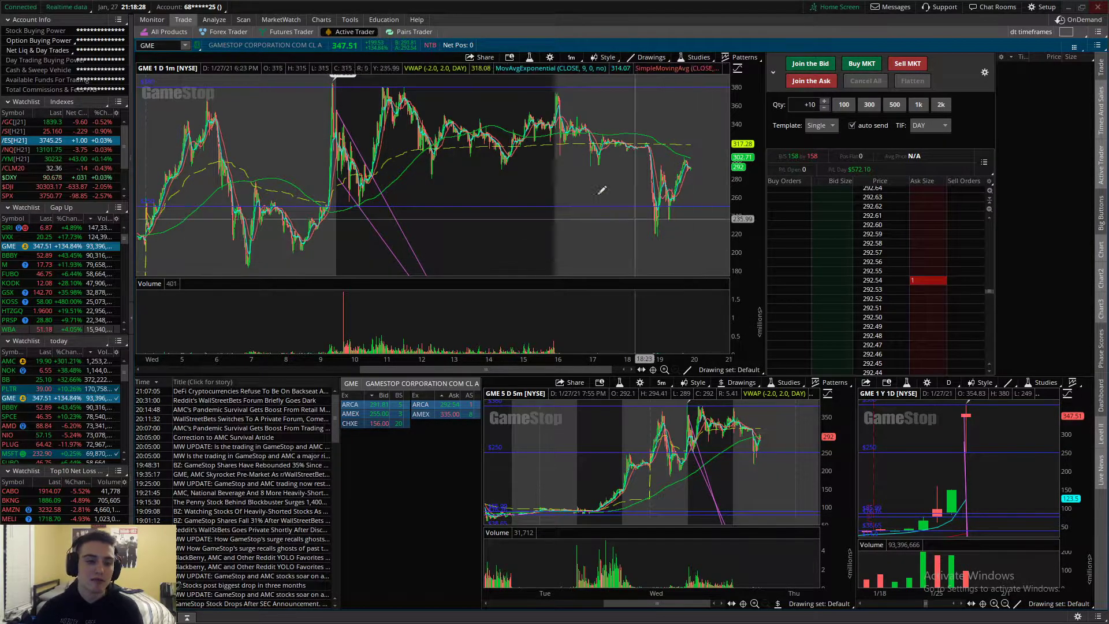
# - Turn on the display of trades in the chart settings and apply the change to the GME charts
pyautogui.moveTo(601, 189); pyautogui.dragTo(438, 116)
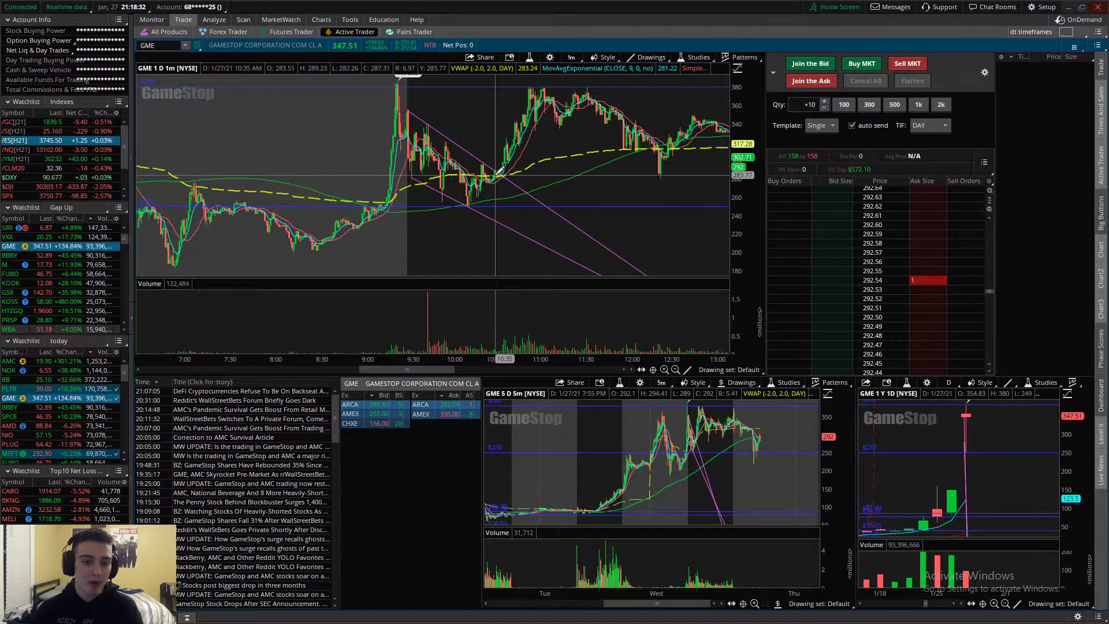
pyautogui.click(550, 57)
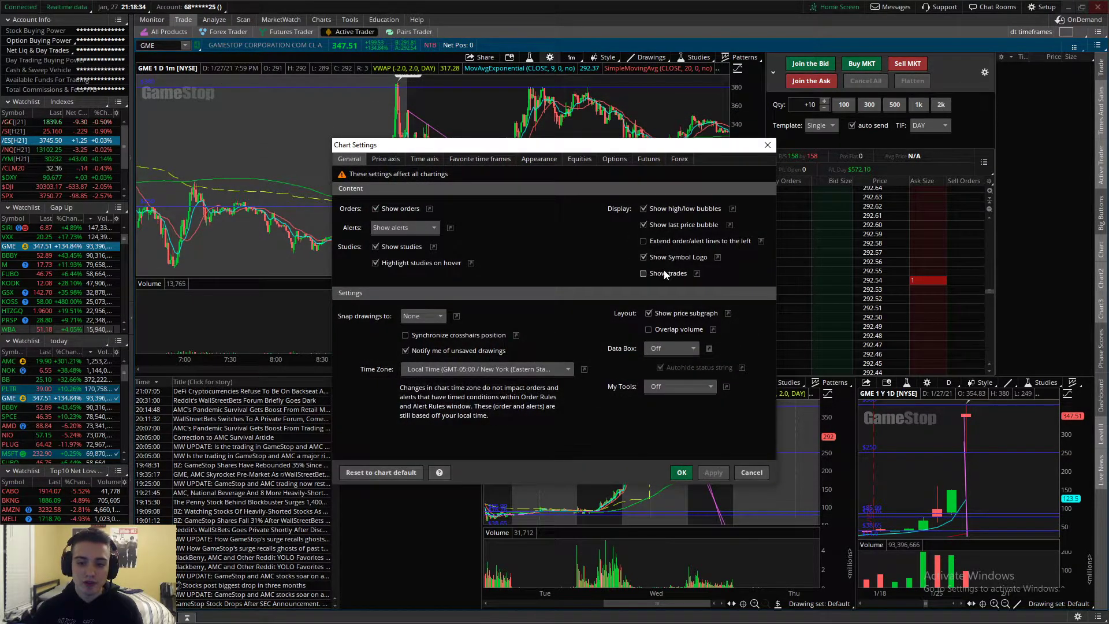
pyautogui.click(713, 472)
pyautogui.click(682, 473)
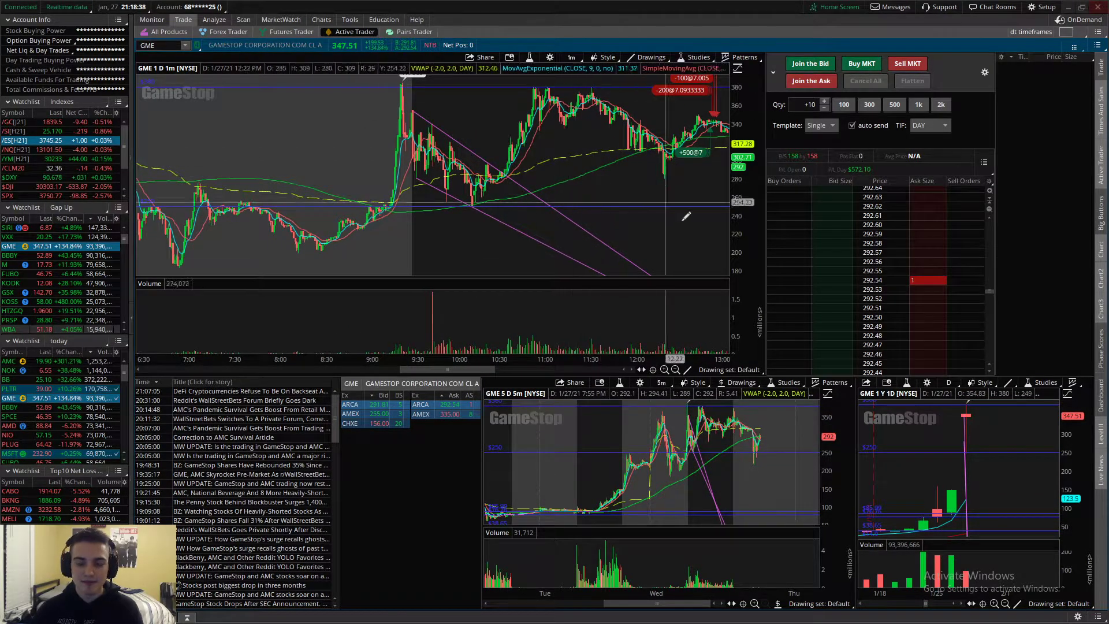
# - Check the trade markers on the GME chart, and refresh them by switching the timeframe to 3m and back to 1m
pyautogui.click(676, 369)
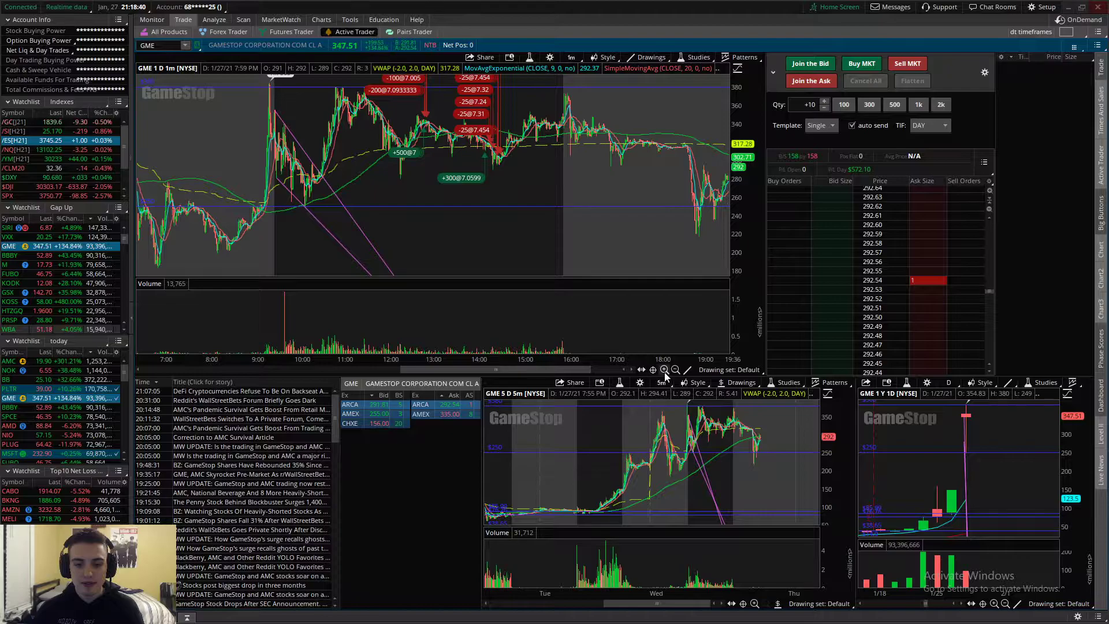
pyautogui.scroll(5, 451, 175)
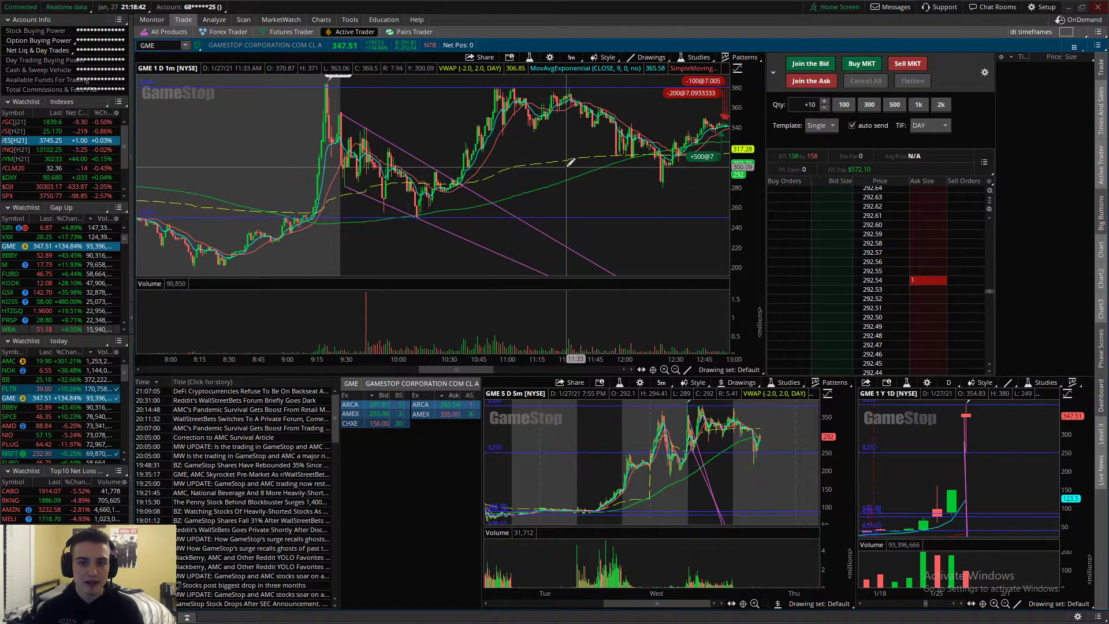
pyautogui.click(161, 45)
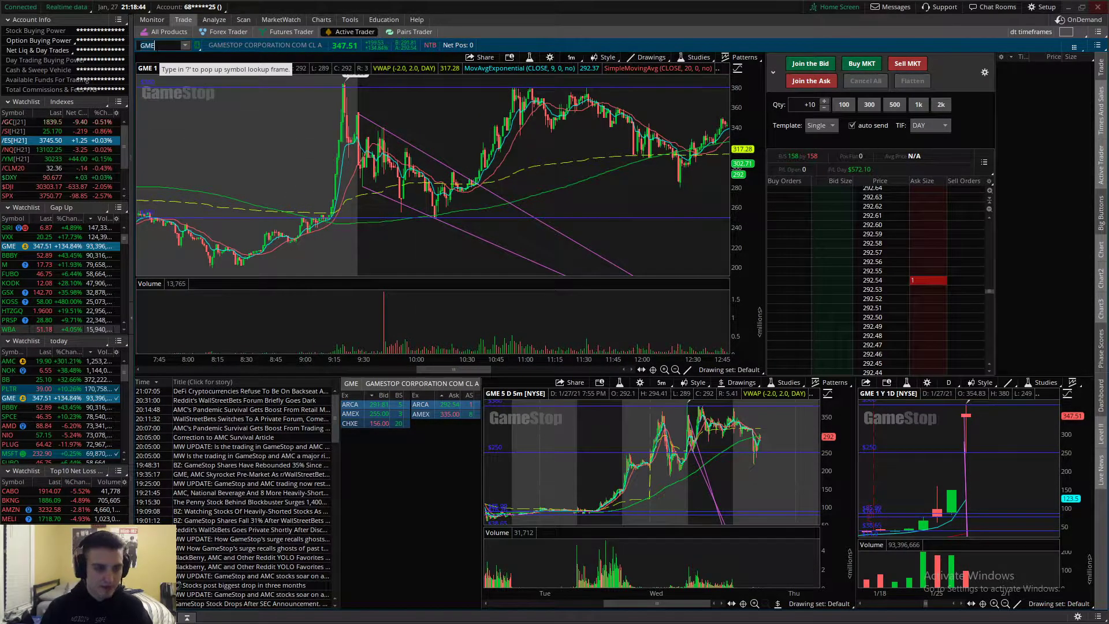
pyautogui.click(572, 57)
pyautogui.click(549, 110)
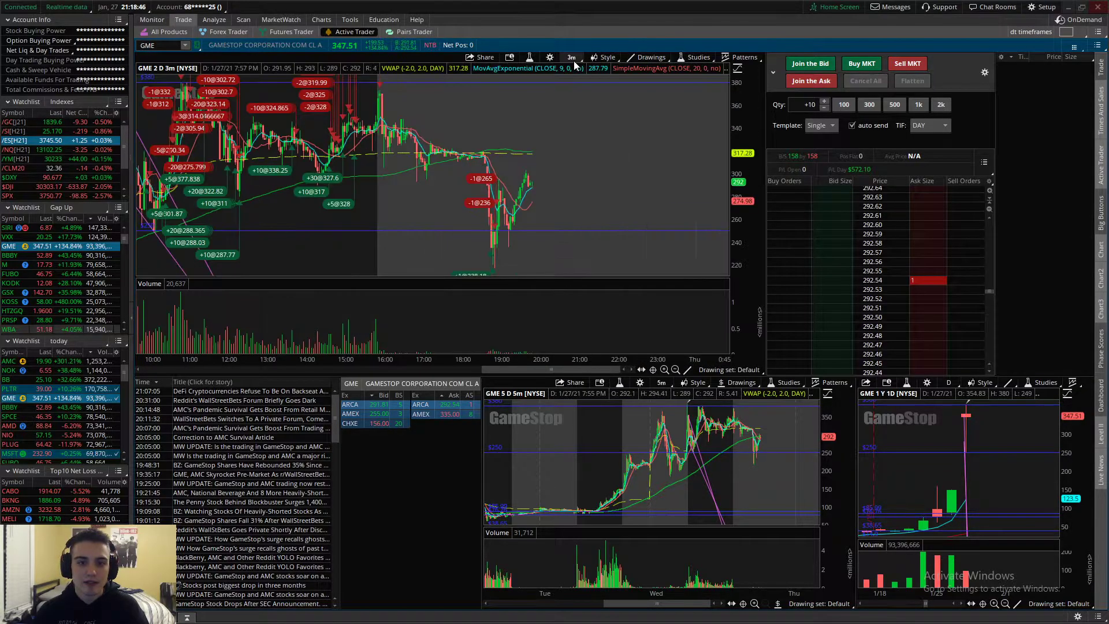
pyautogui.click(574, 58)
pyautogui.click(552, 99)
# - Examine the GME entries and exits marked on the 1-minute chart from just before the open until about 12:15
pyautogui.scroll(3, 504, 154)
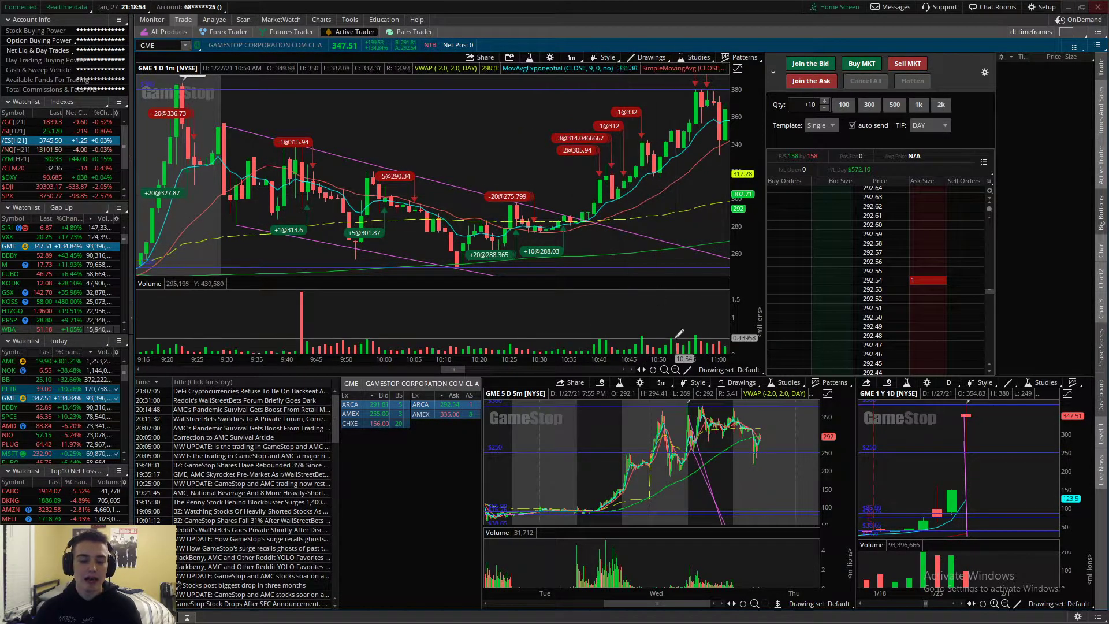
pyautogui.scroll(-2, 549, 287)
pyautogui.scroll(1, 549, 287)
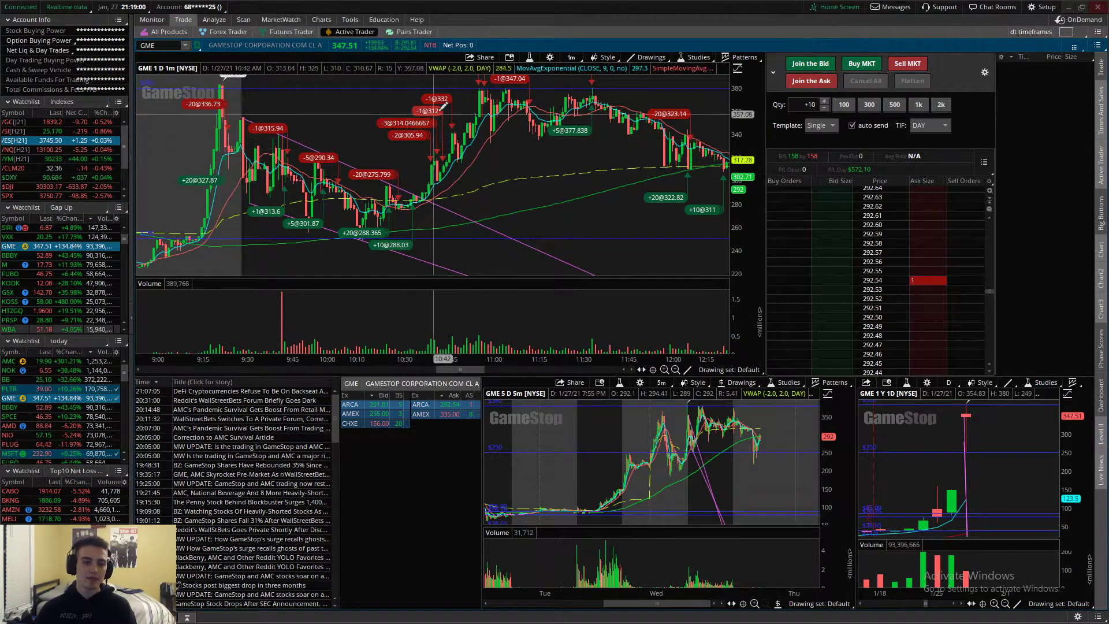
# - Look over all of the day's marked GME trades, from the premarket session through the after-hours drop around 19:00
pyautogui.click(674, 369)
pyautogui.moveTo(480, 368); pyautogui.dragTo(534, 185)
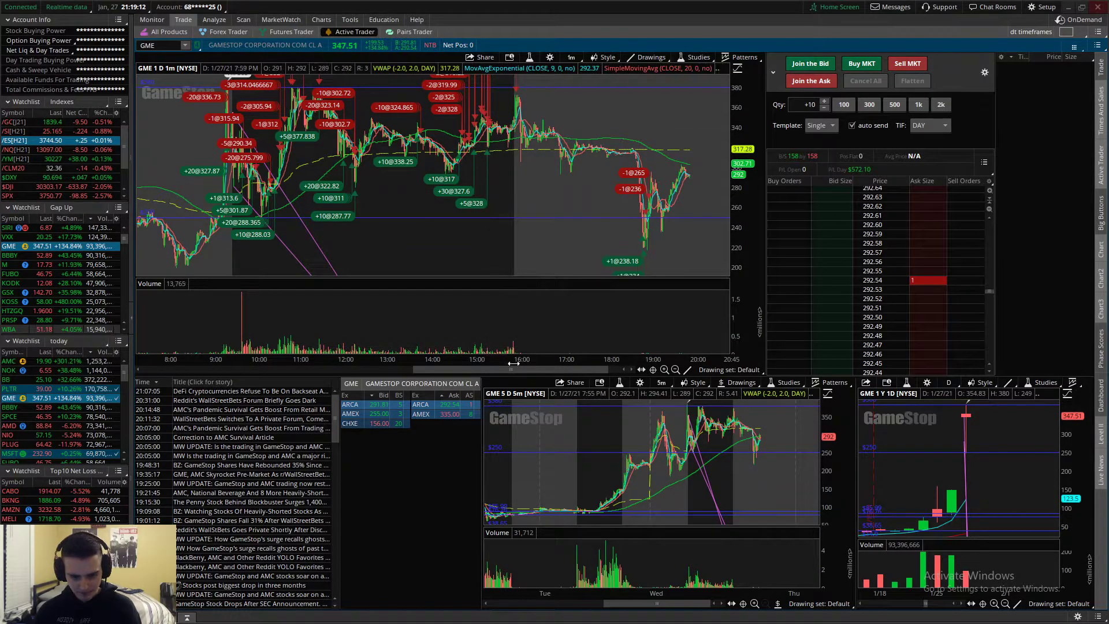
pyautogui.moveTo(514, 368); pyautogui.dragTo(473, 364)
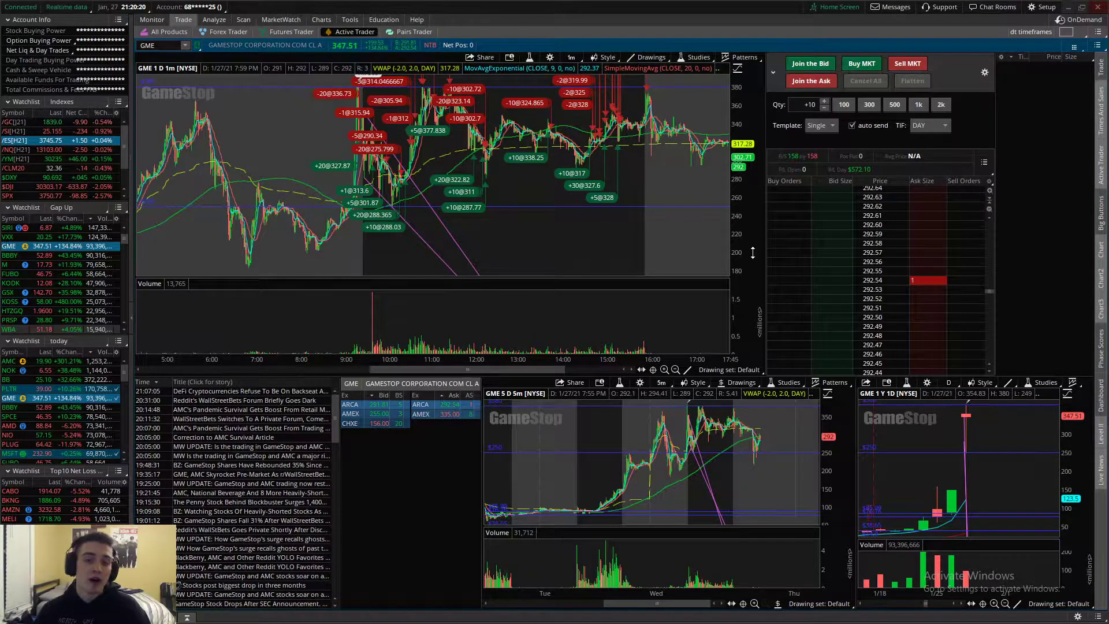
pyautogui.scroll(-2, 645, 179)
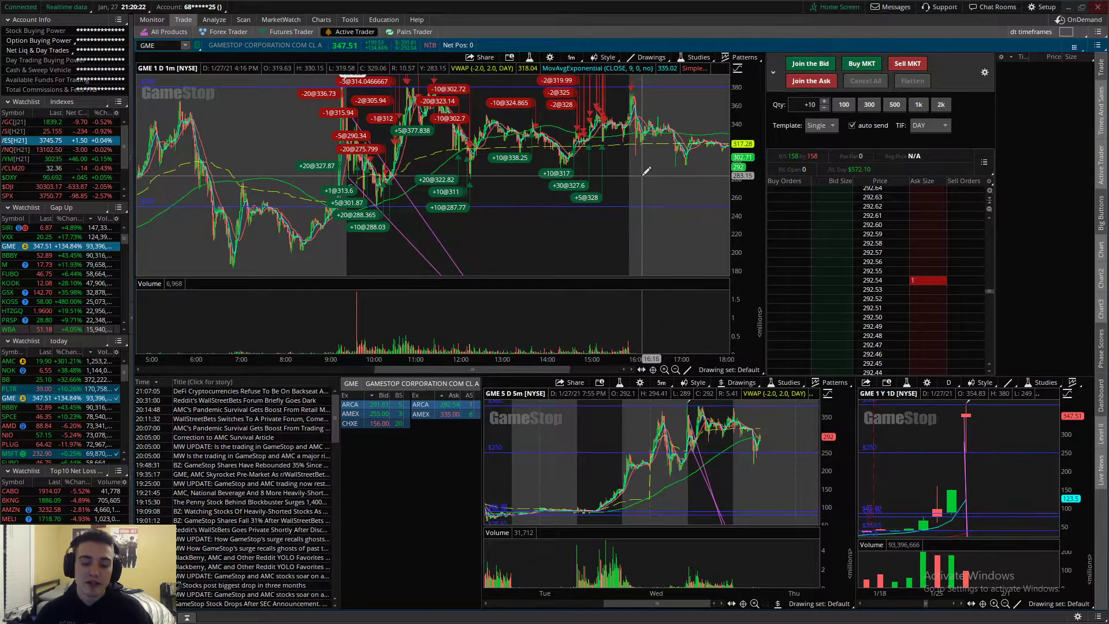
pyautogui.moveTo(676, 366); pyautogui.dragTo(524, 364)
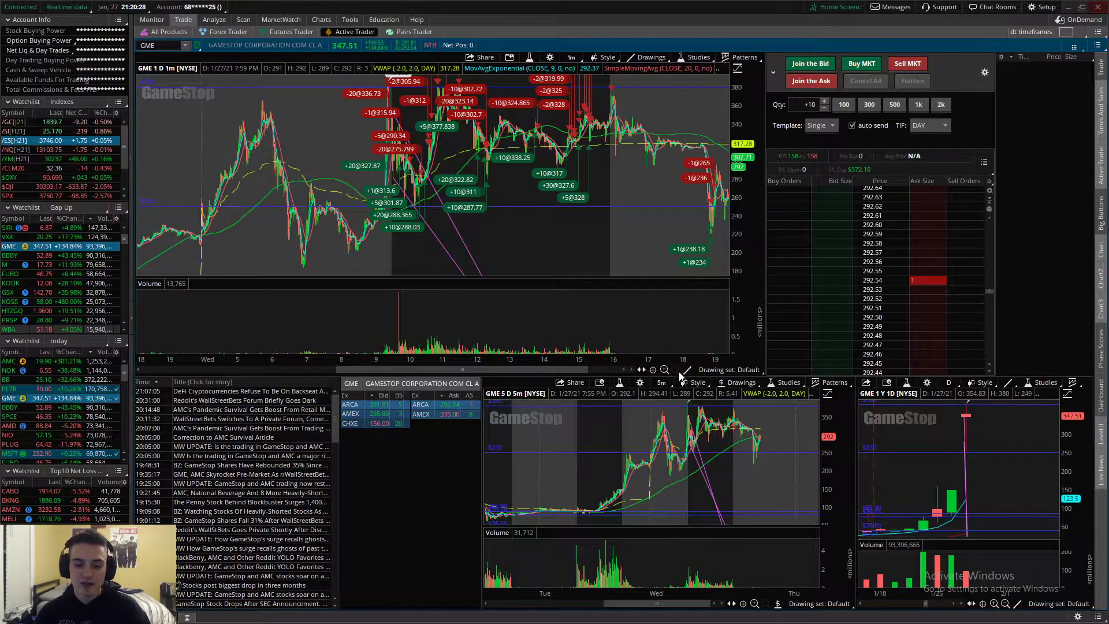
pyautogui.moveTo(583, 370); pyautogui.dragTo(584, 368)
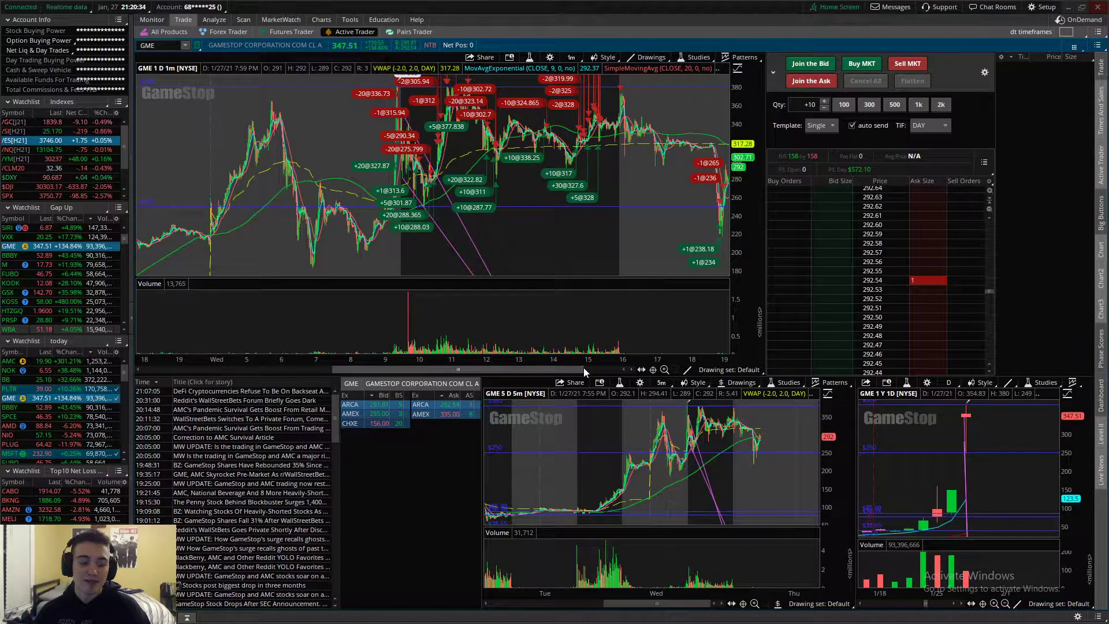